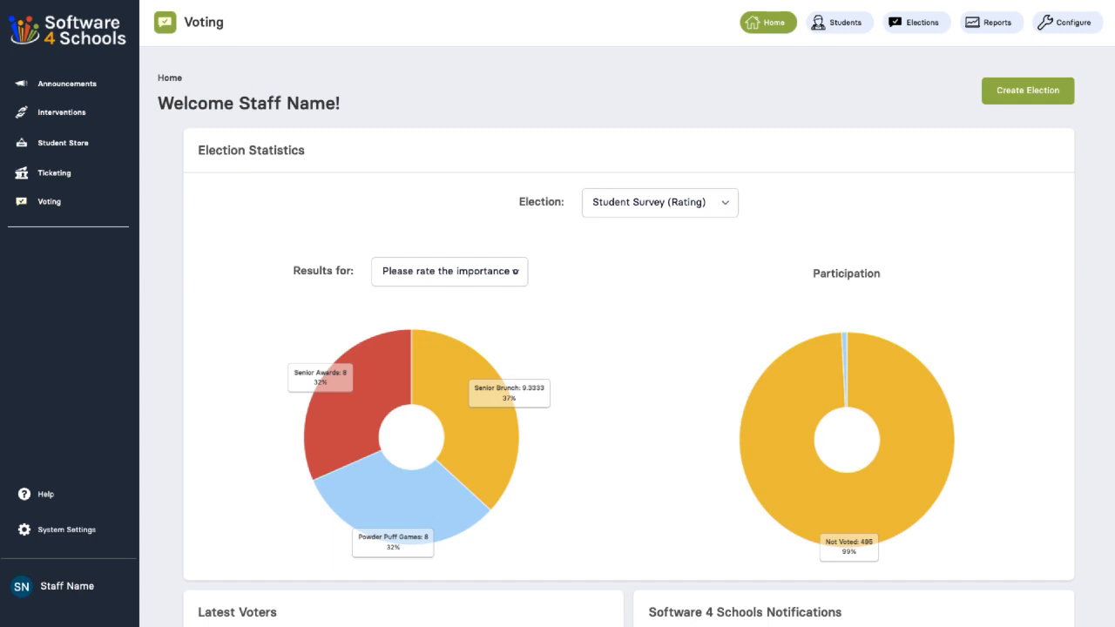
Open the student upload form from user management in System Settings
click(79, 531)
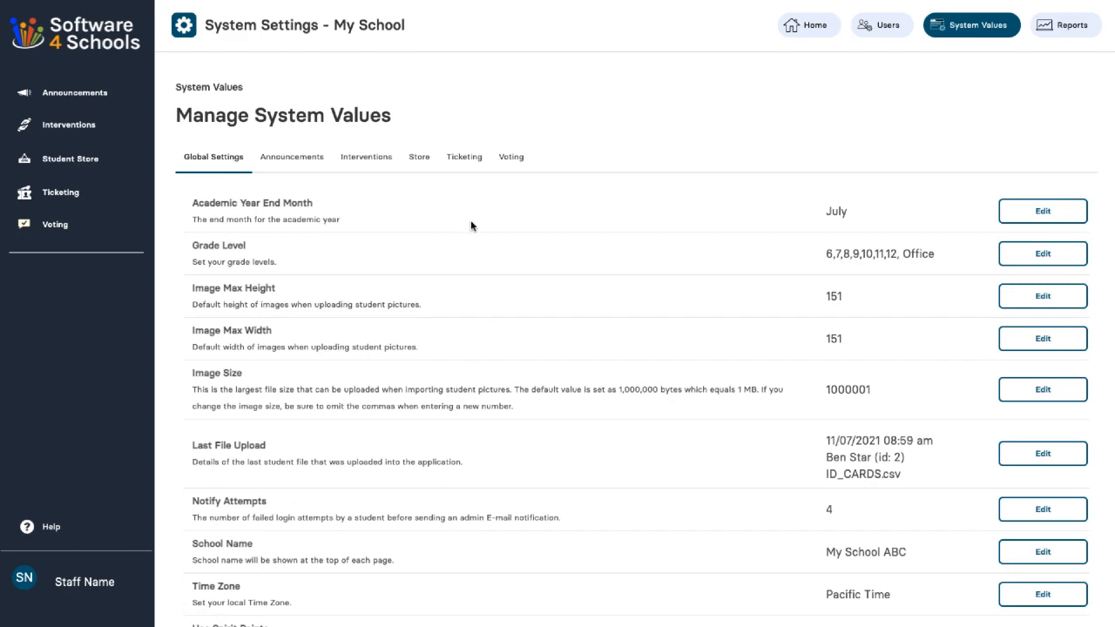
scroll(470, 225, down, 3)
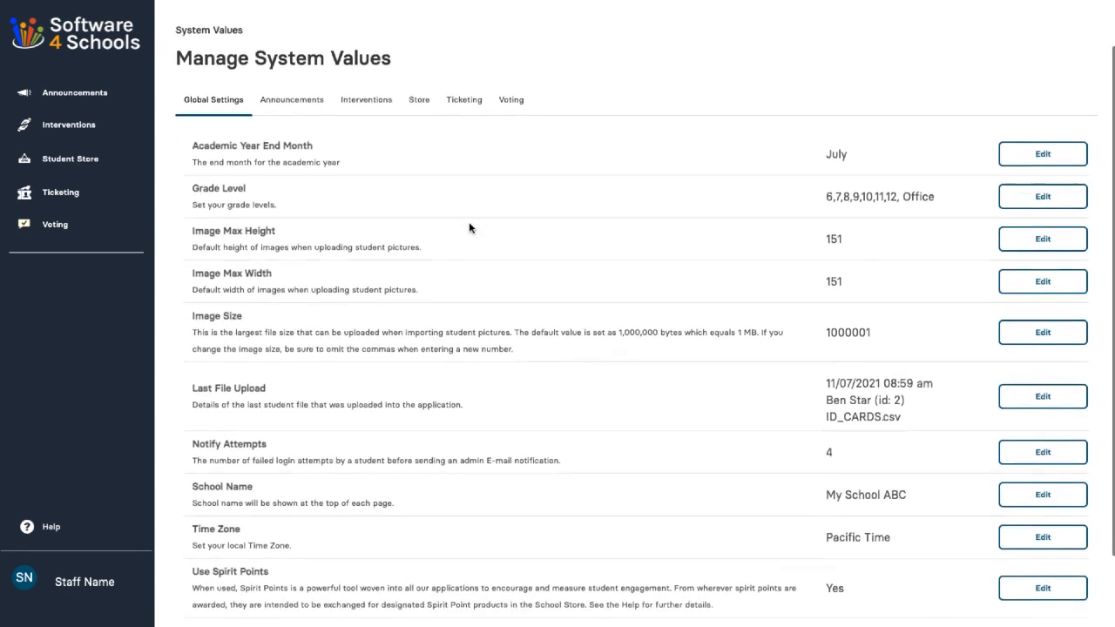
scroll(470, 230, up, 3)
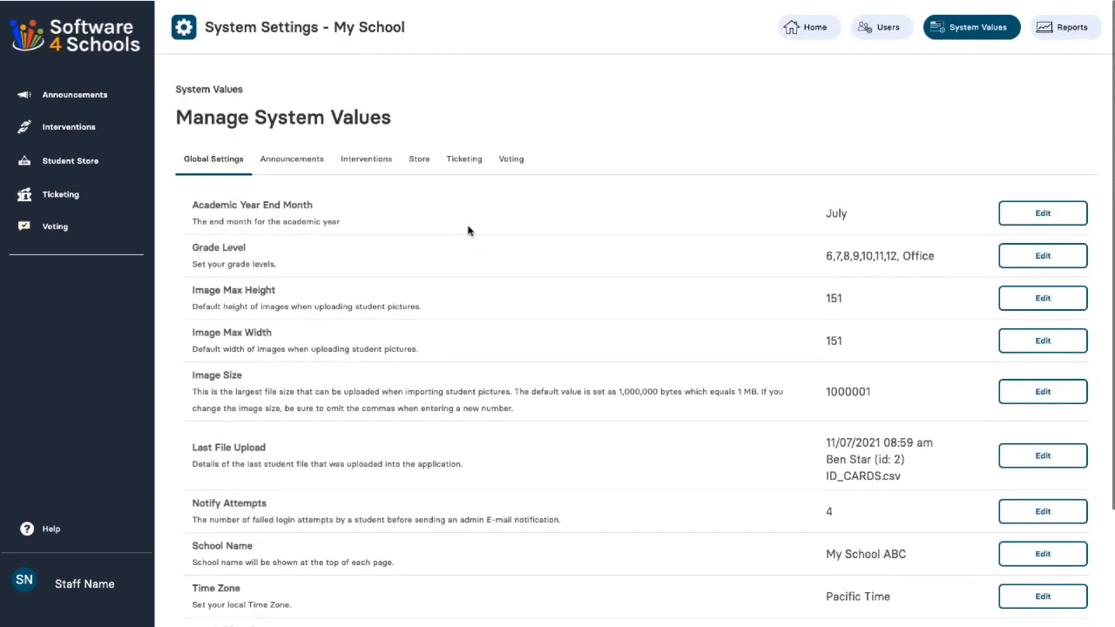
click(889, 29)
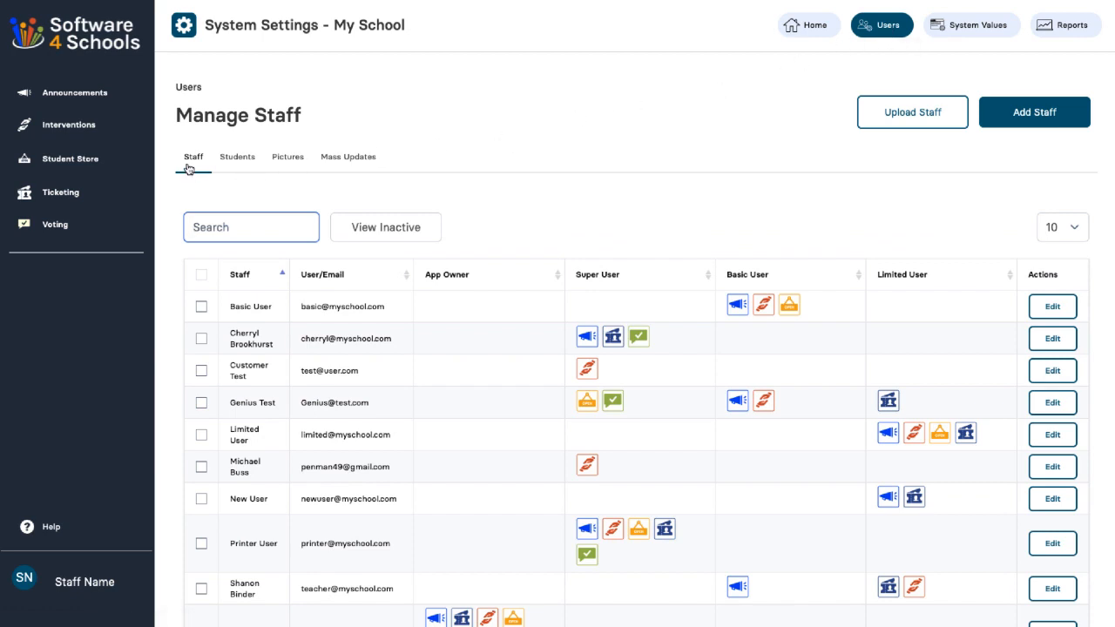
click(235, 169)
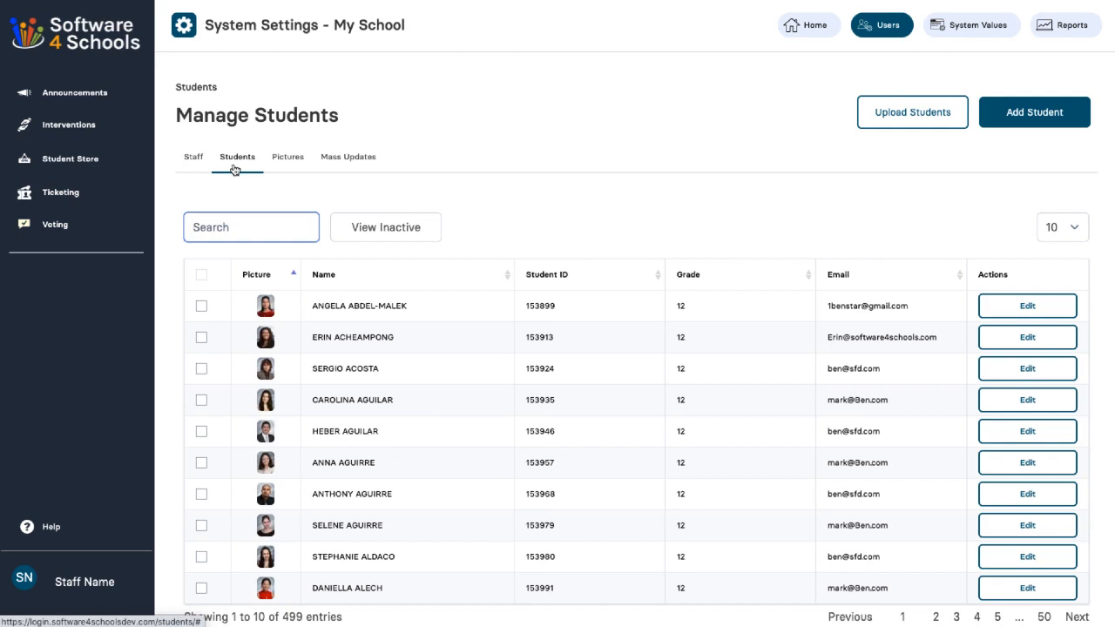
click(893, 117)
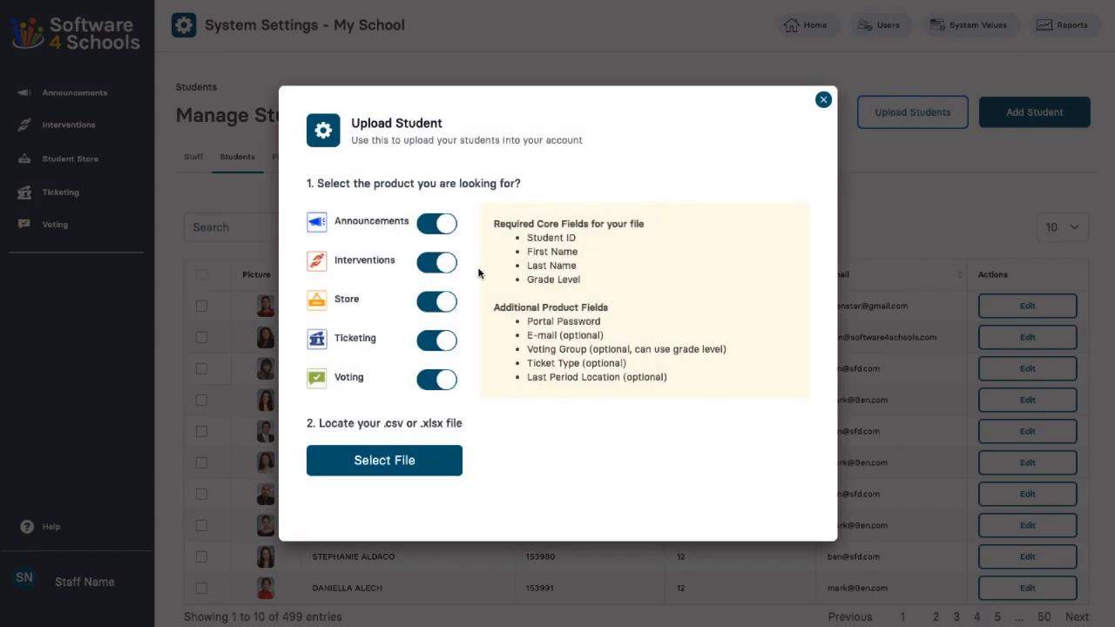
Switch the Store, Ticketing and Voting products off and back on for the student upload
click(438, 304)
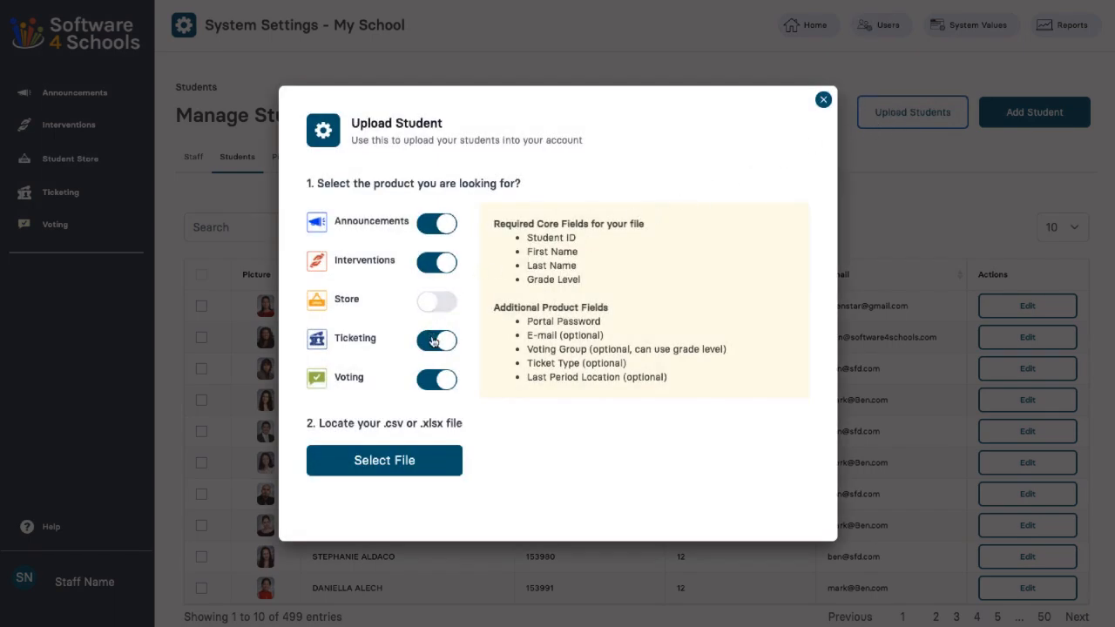
click(432, 341)
click(433, 341)
click(438, 382)
click(438, 382)
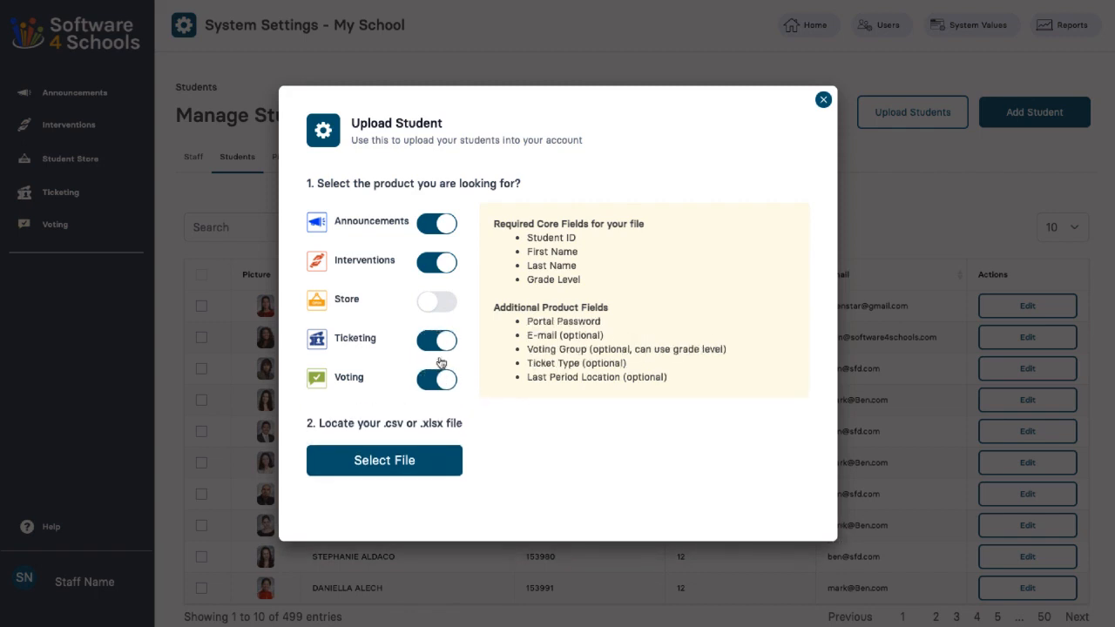
click(436, 307)
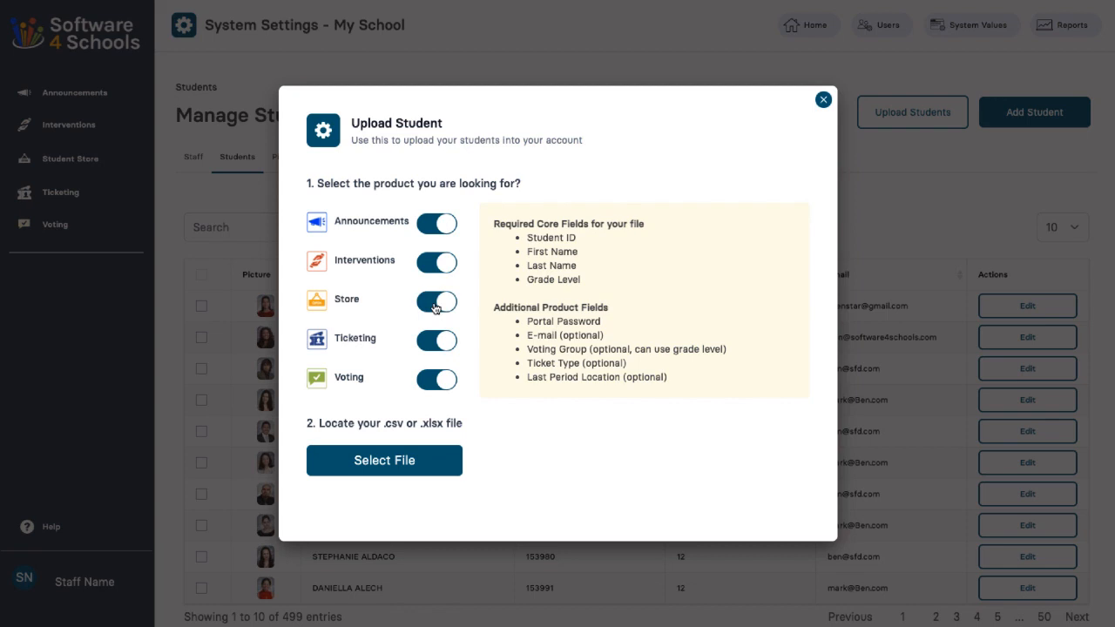
Load "Global Email Pass-Word Voting Group Ticket Type Last Period.csv" from the Test Data folder as the student file
click(407, 466)
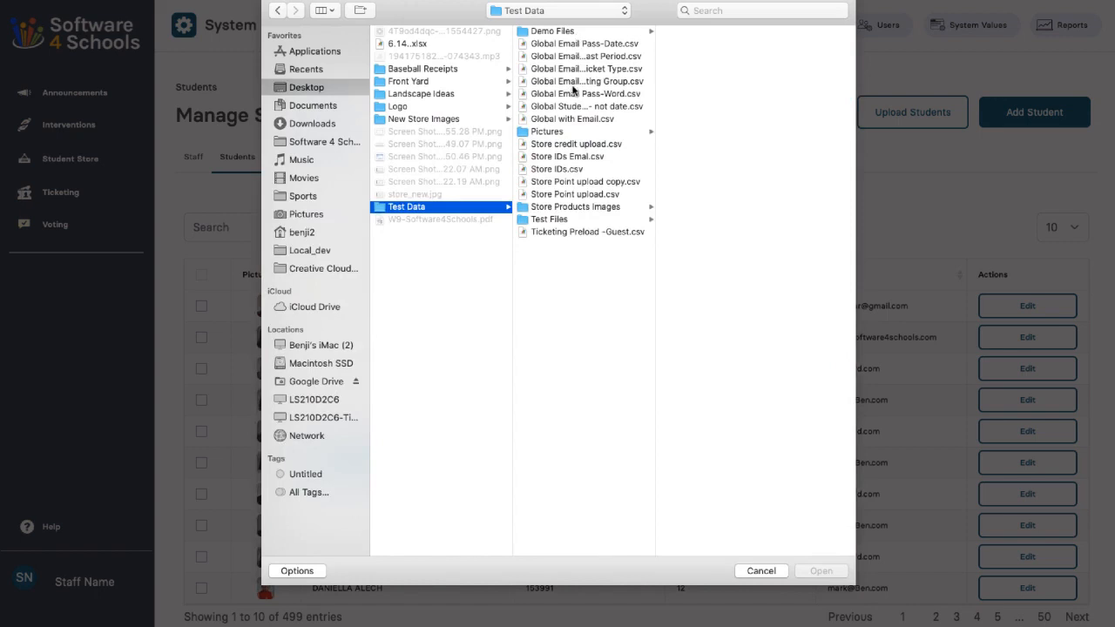
double_click(587, 56)
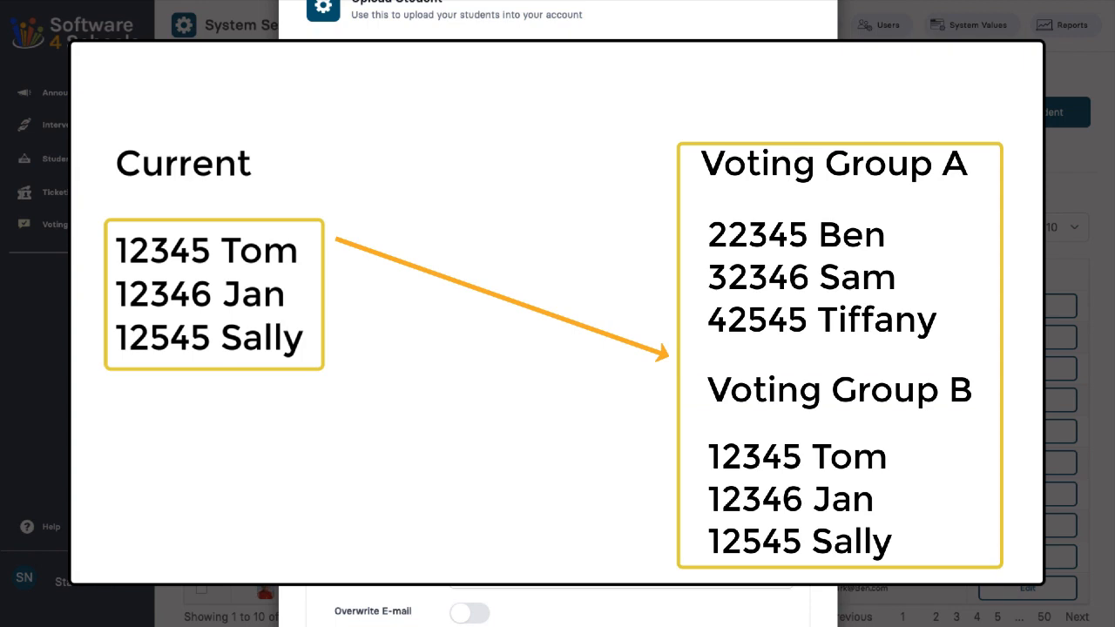
Match the core fields to the file: Student ID to Stu_ID, First Name to First Name, Last Name to Last Name, Grade Level to Grade
scroll(580, 321, down, 3)
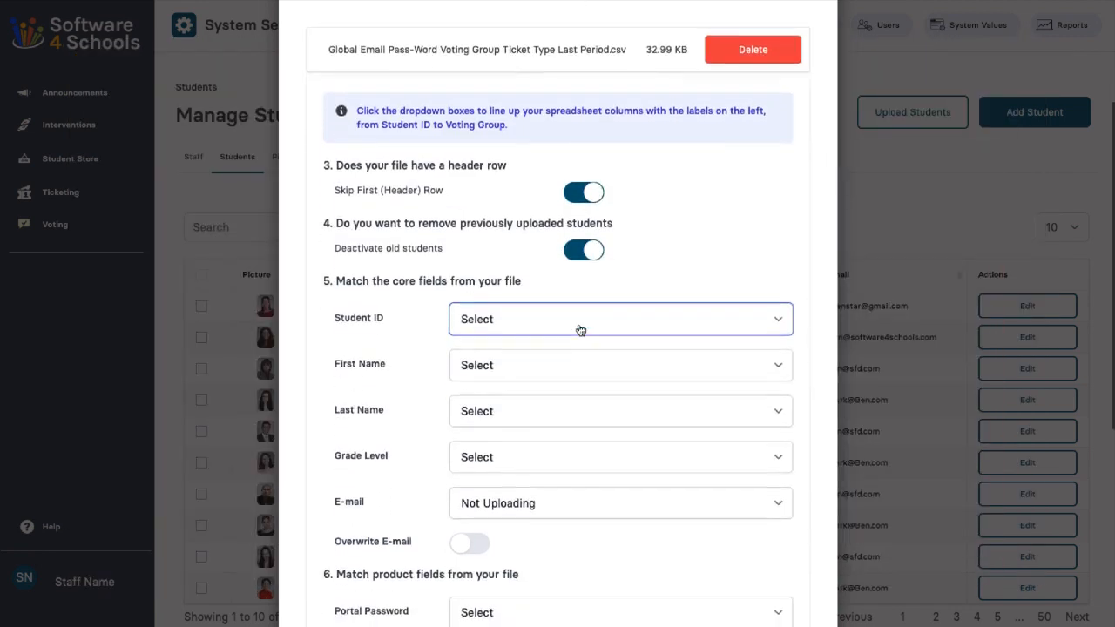
click(558, 277)
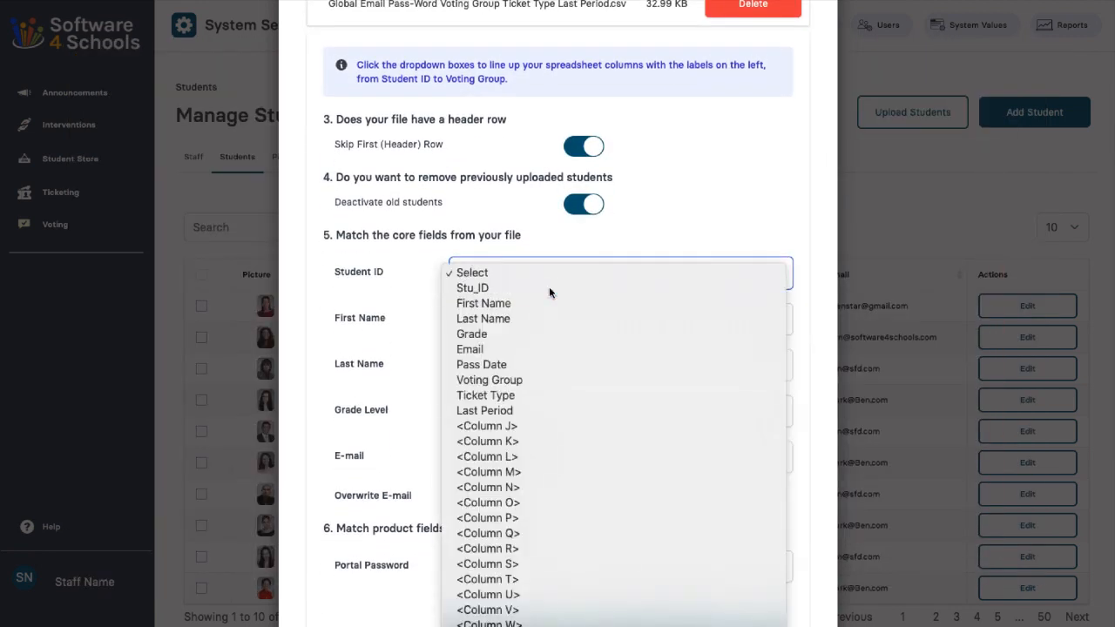
click(549, 289)
click(540, 321)
click(528, 350)
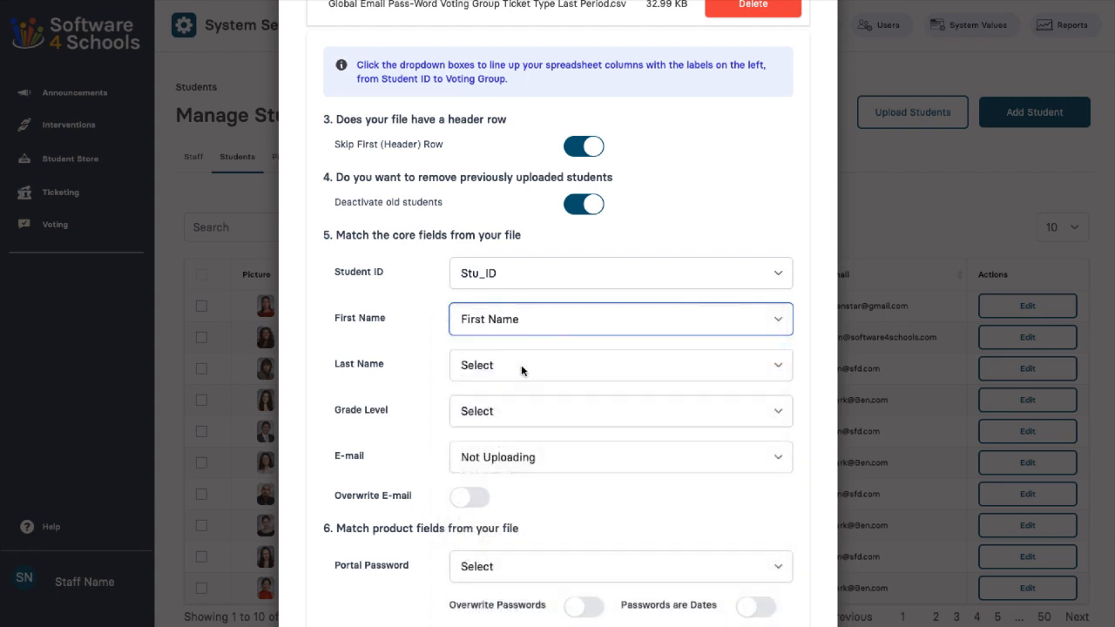
click(521, 367)
click(509, 412)
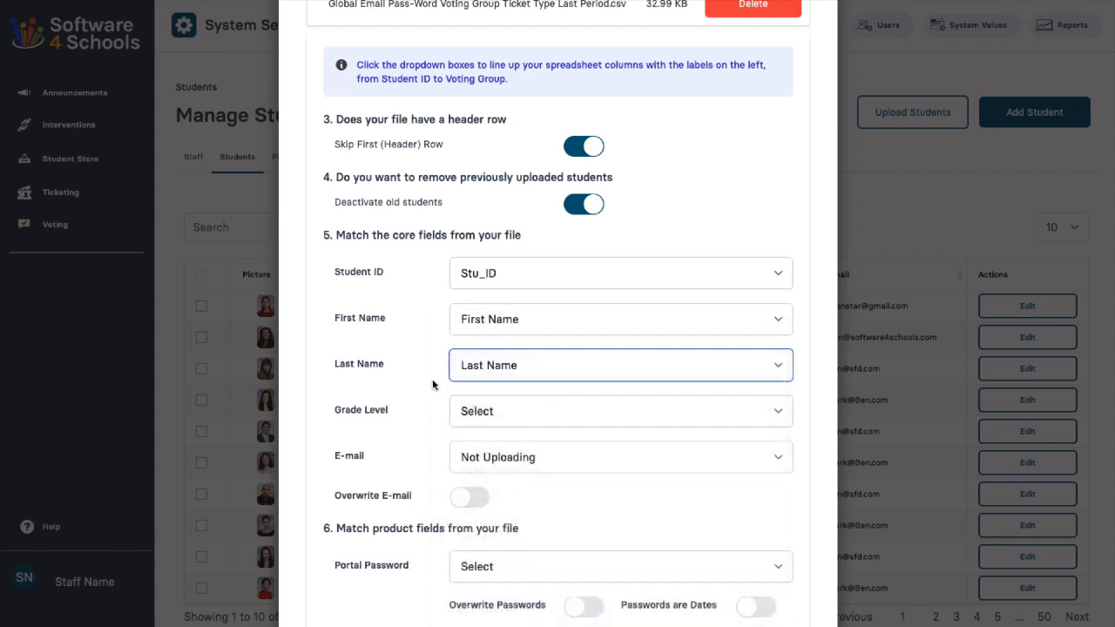
click(486, 411)
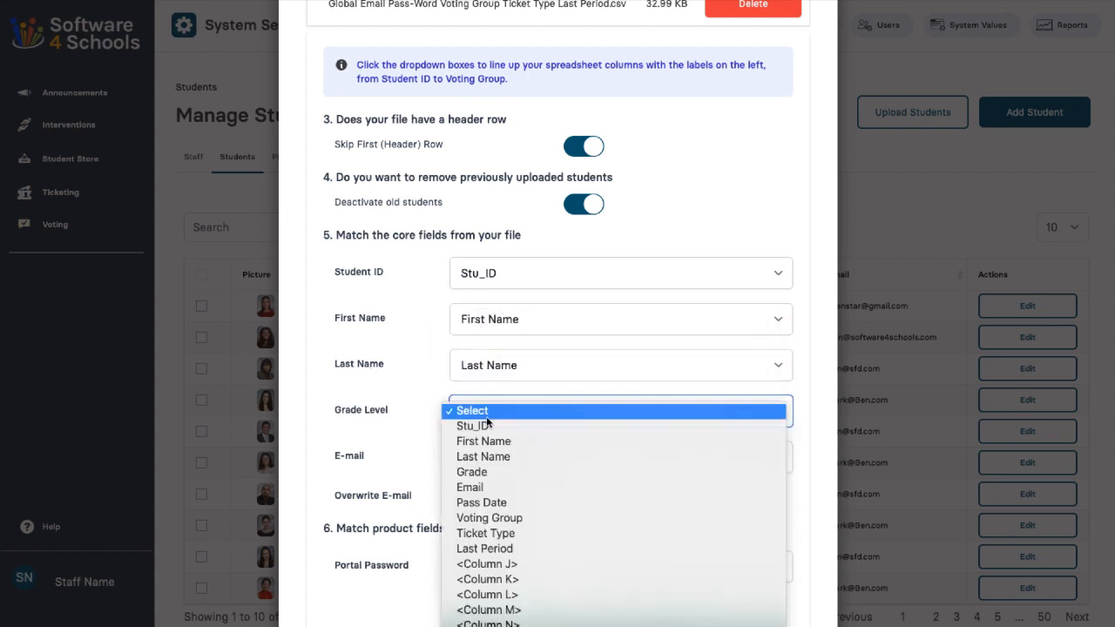
click(464, 470)
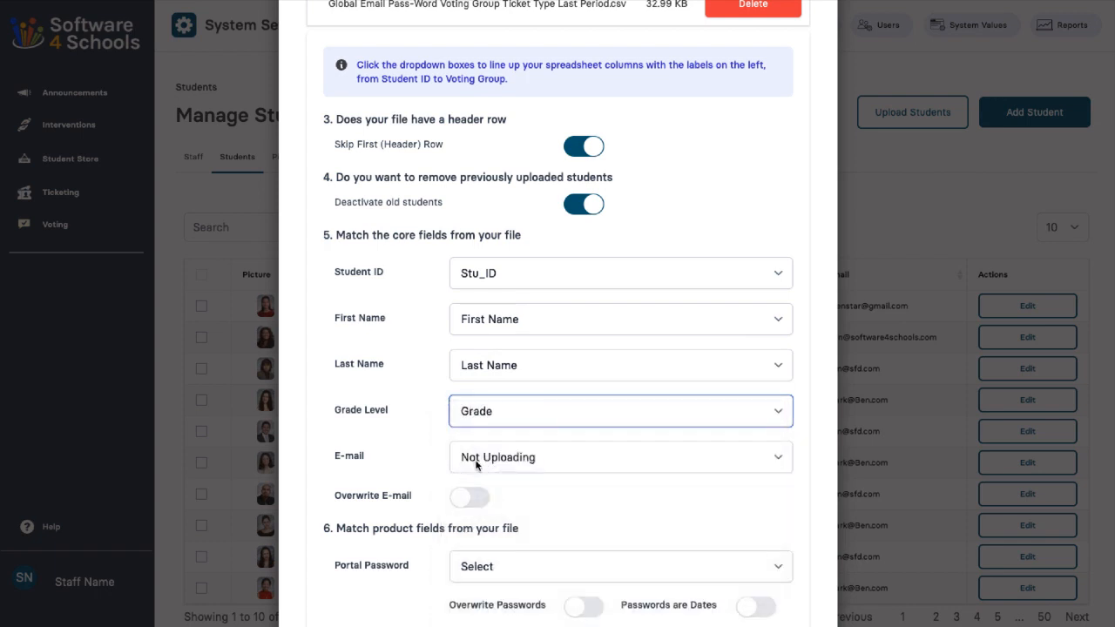
Match the E-mail field to the file's Email column and enable overwriting of existing e-mails
scroll(476, 466, down, 2)
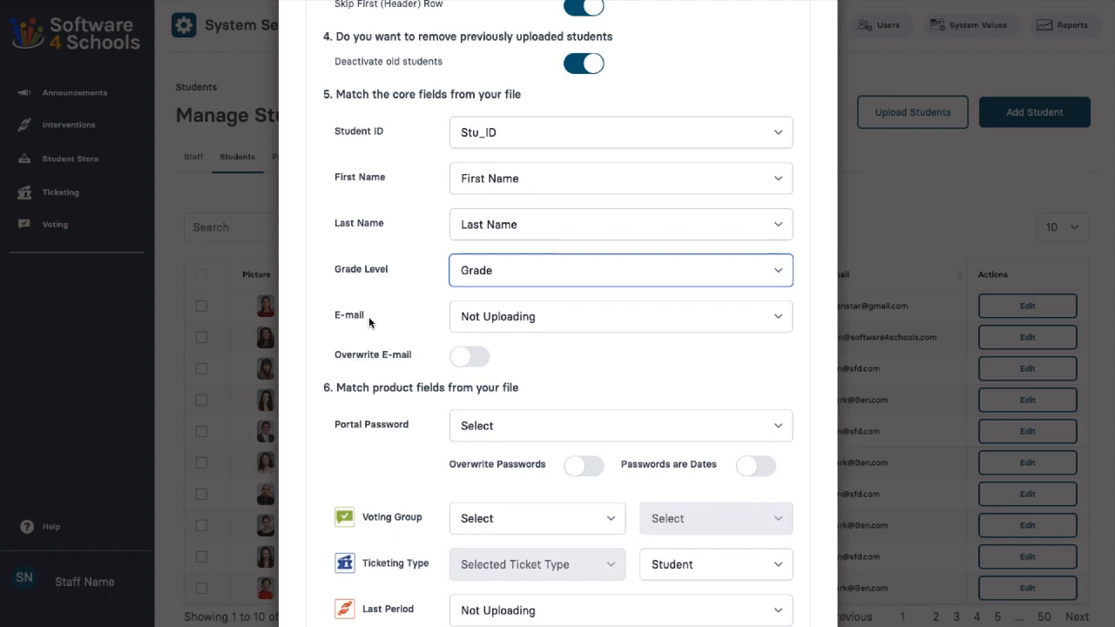
click(485, 318)
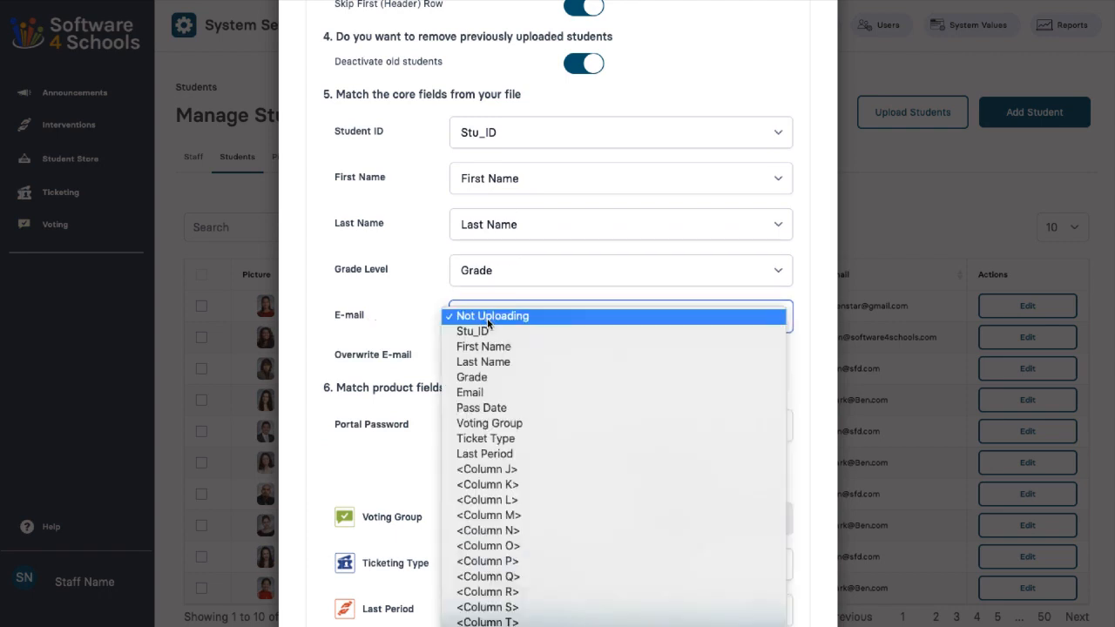
click(480, 394)
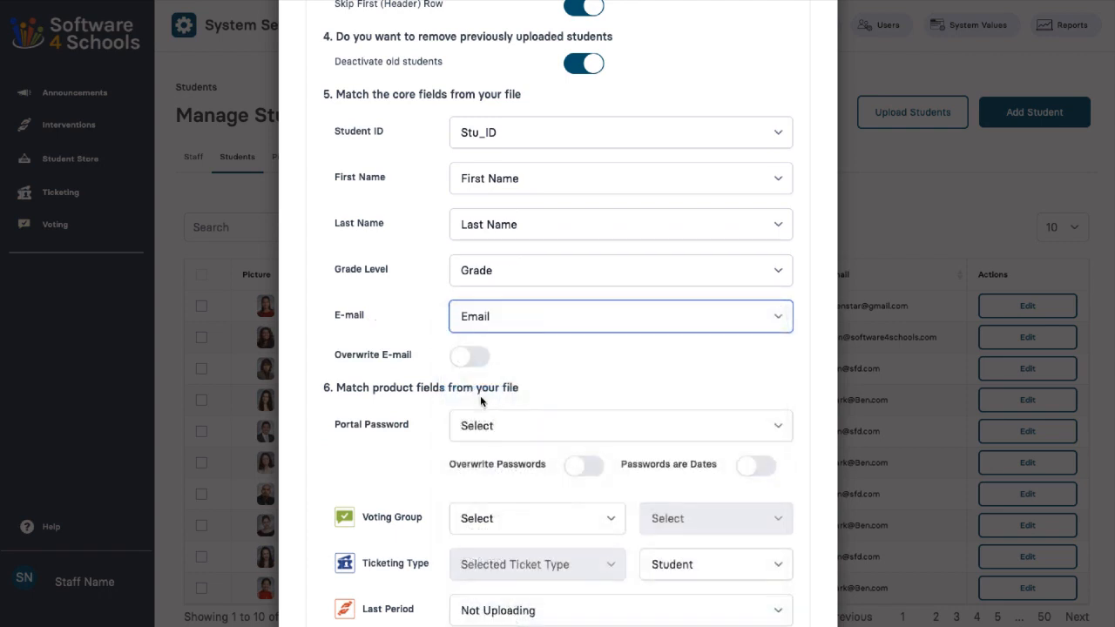
click(503, 322)
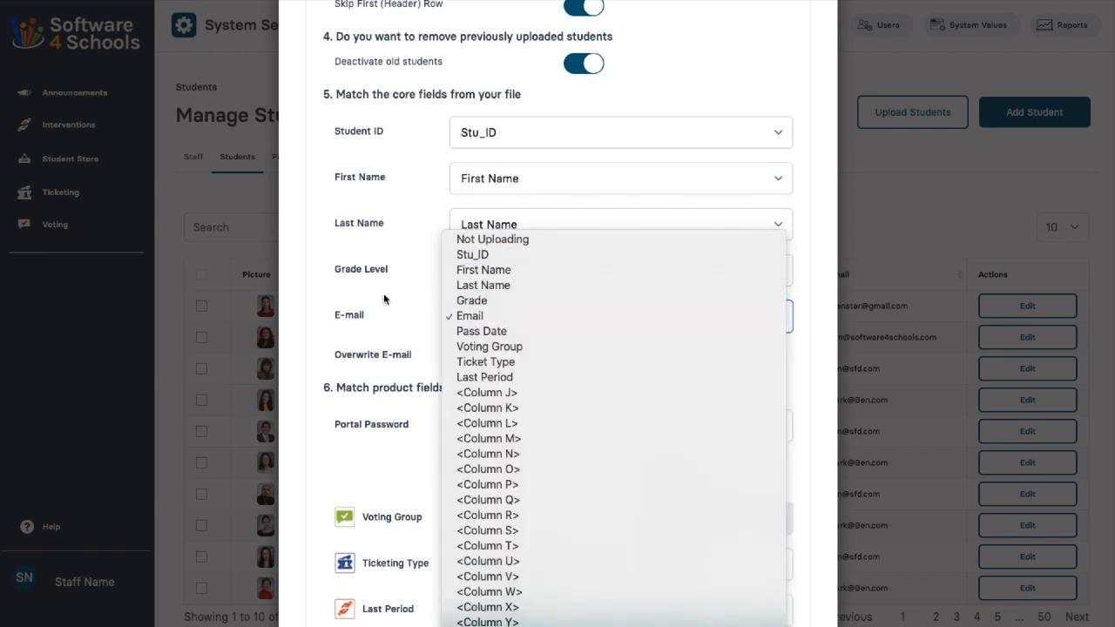
click(405, 337)
scroll(407, 349, down, 5)
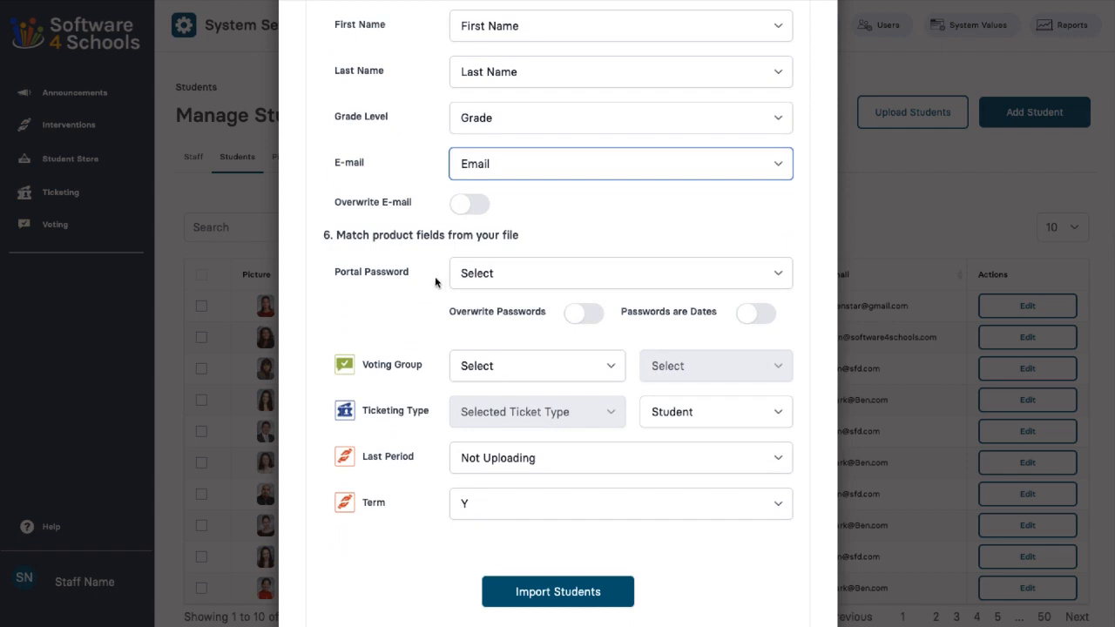
click(466, 210)
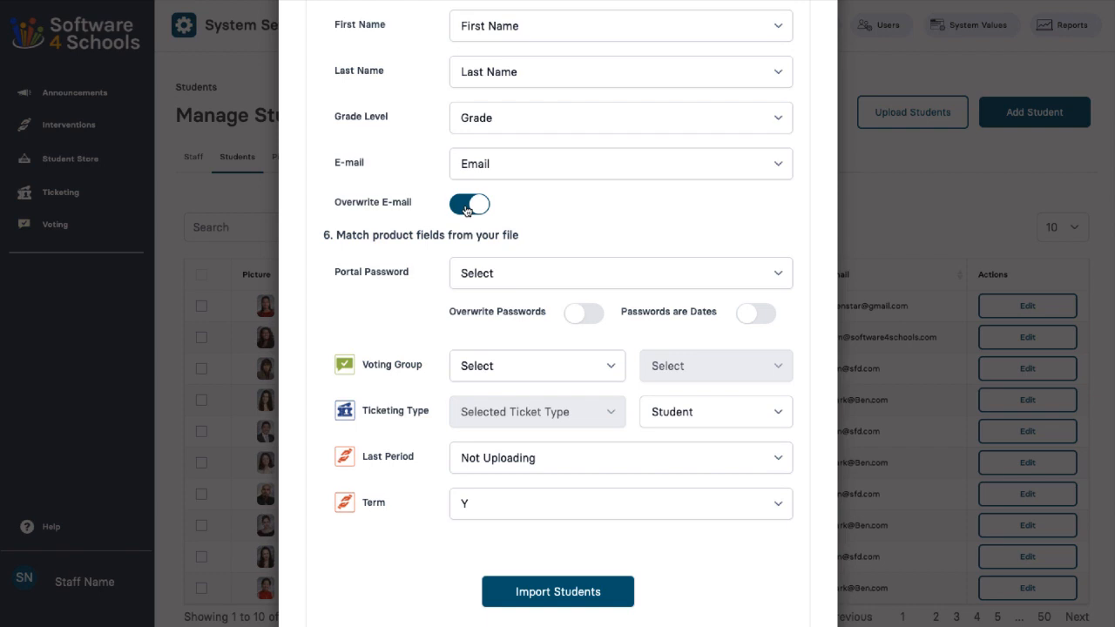
Match Portal Password to the Pass Date column and enable both Overwrite Passwords and Passwords are Dates
scroll(466, 210, down, 1)
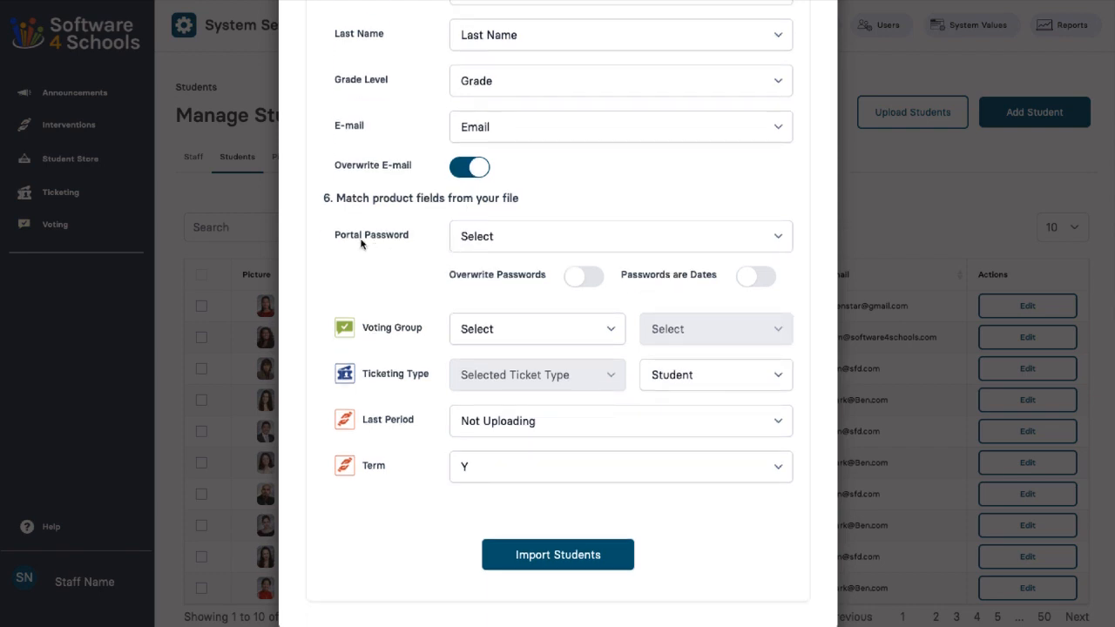
click(480, 237)
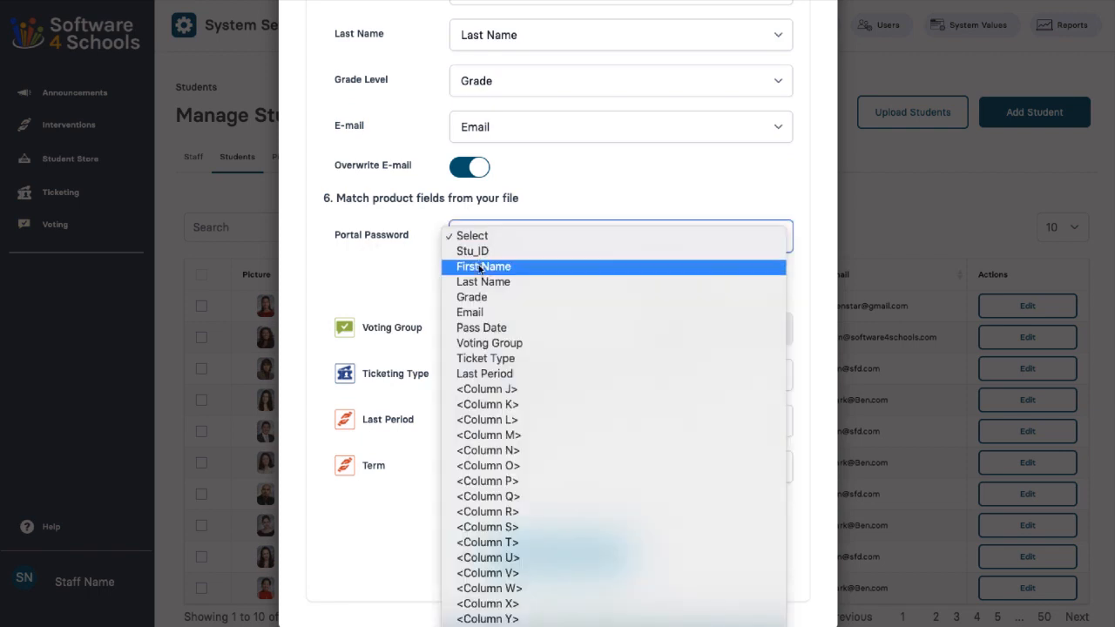
click(481, 327)
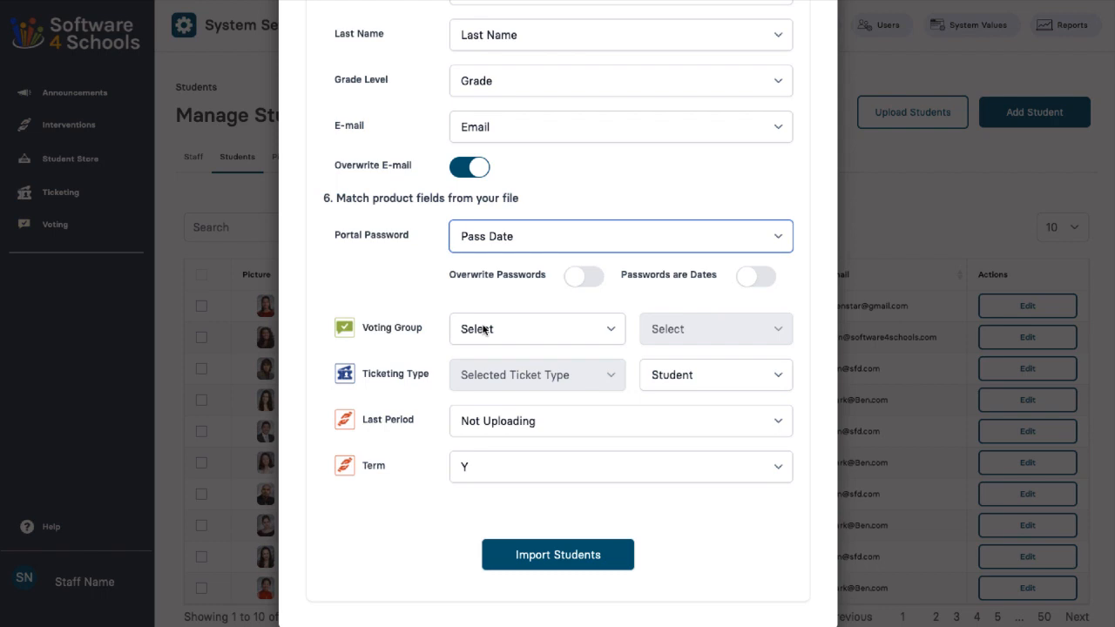
click(579, 285)
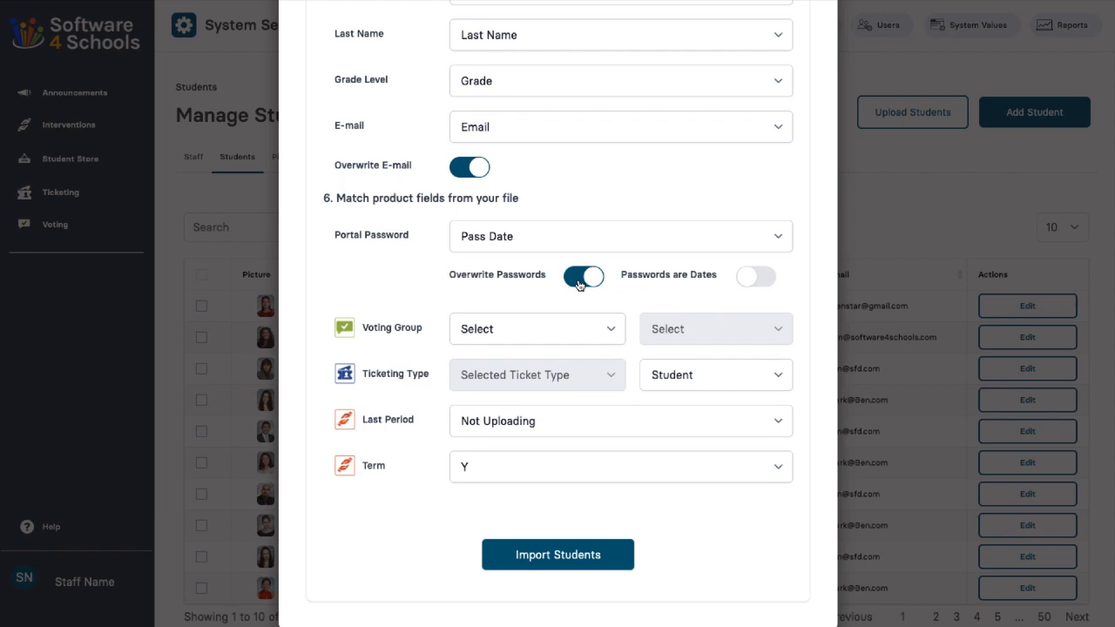
click(744, 283)
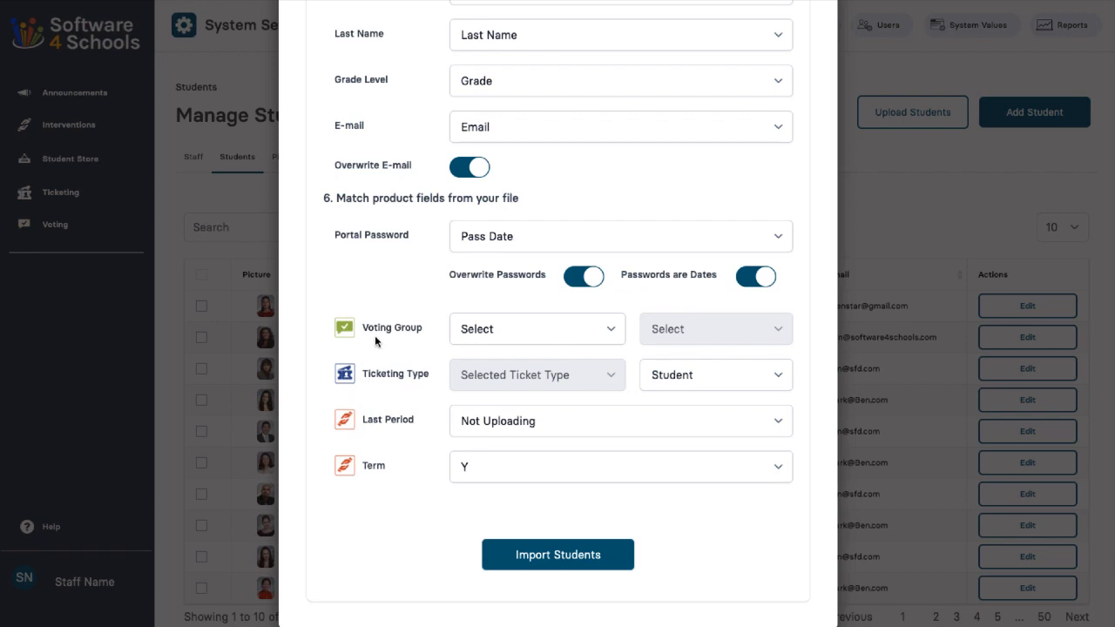
Match Voting Group to the Grade column first, and replace that with the selected voting group ASB Students
click(493, 339)
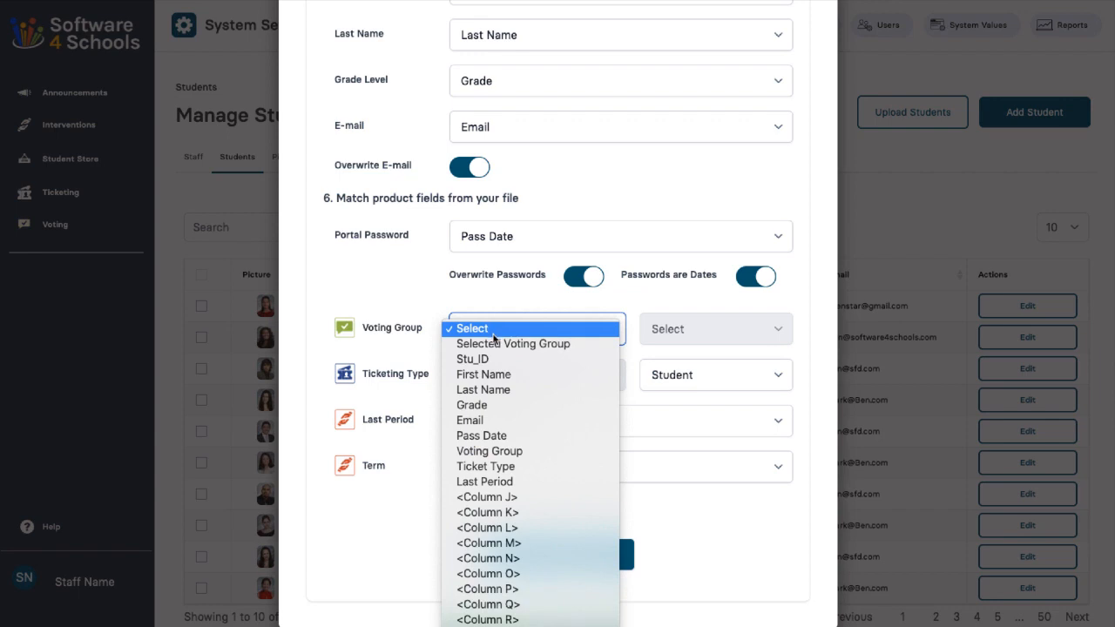
click(487, 406)
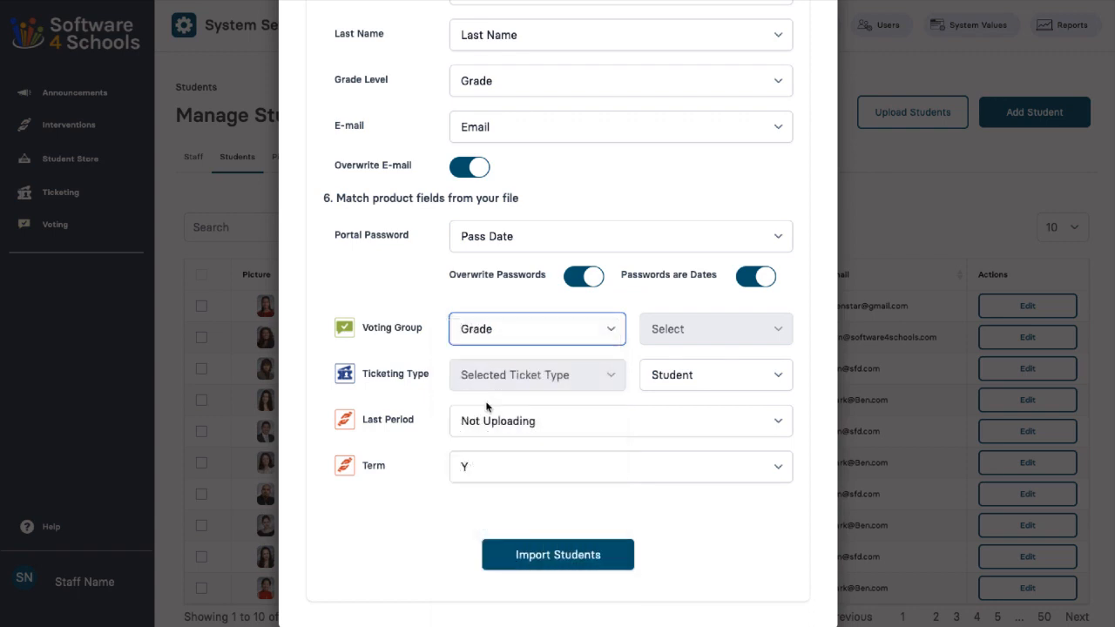
click(517, 332)
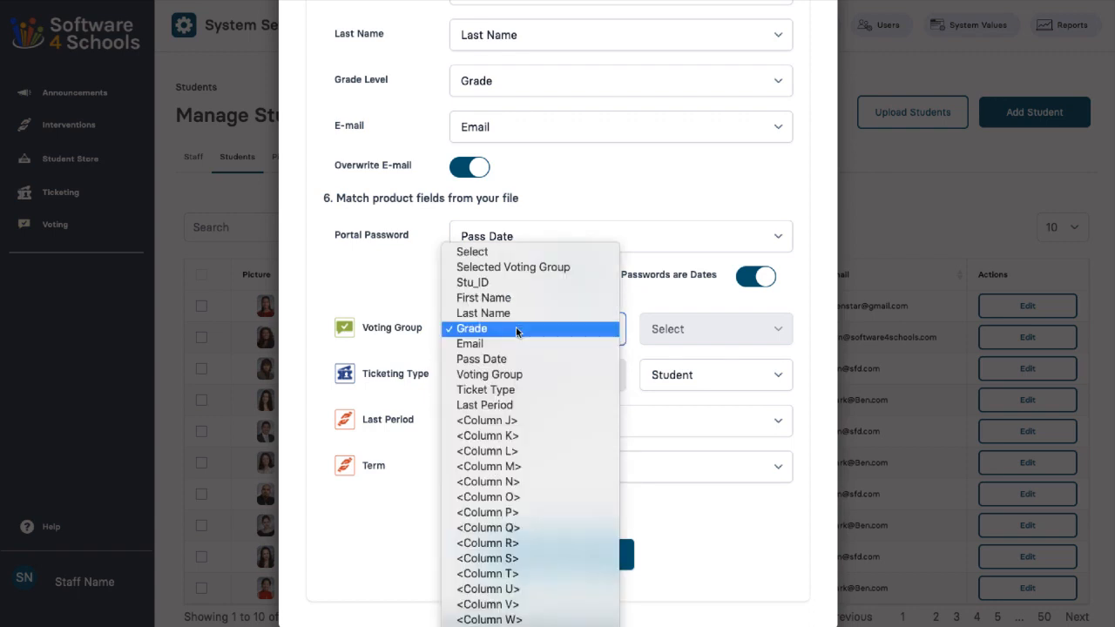
click(513, 268)
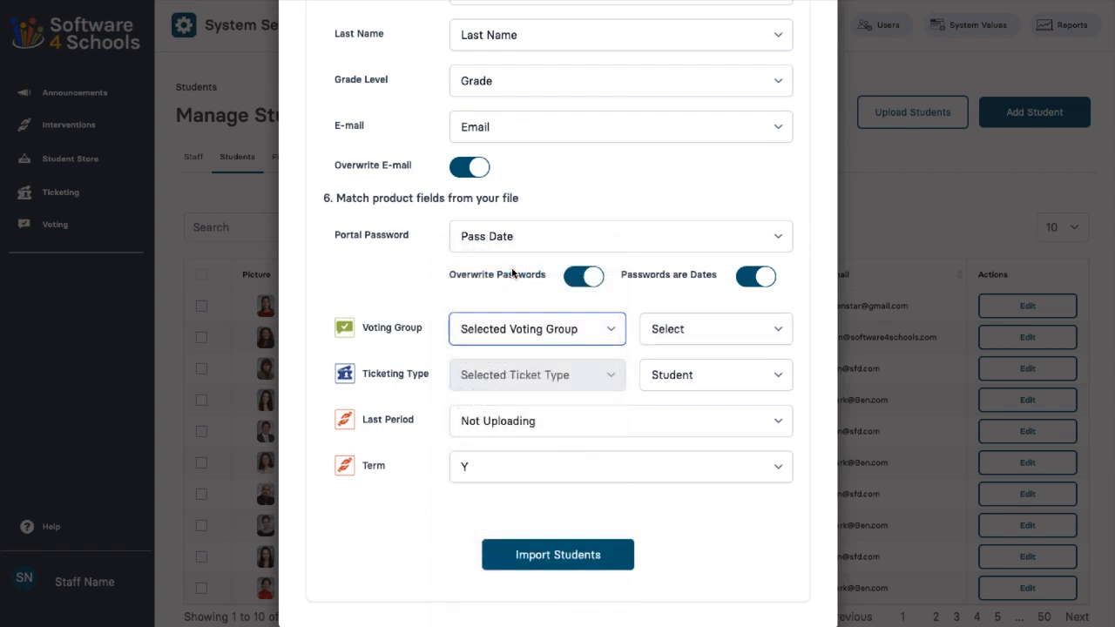
click(688, 324)
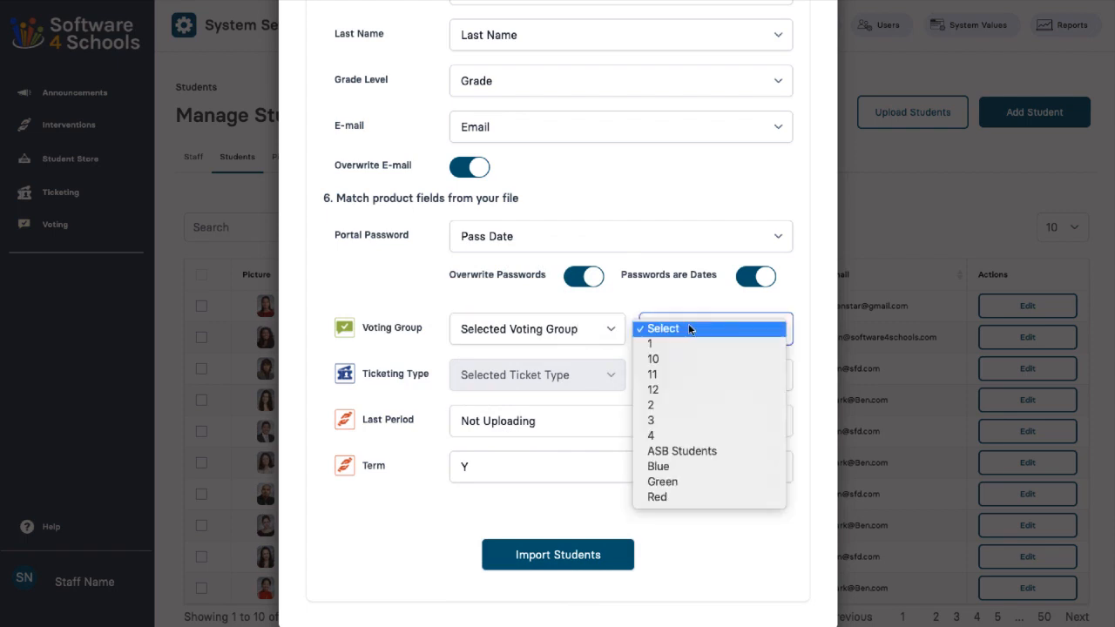
click(688, 452)
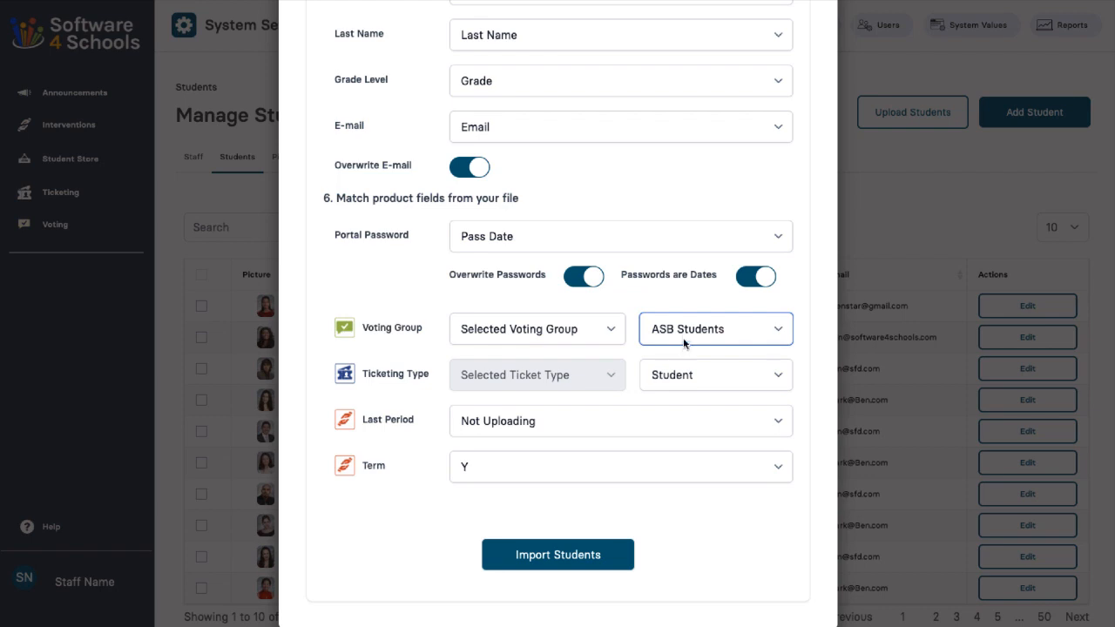
Set the selected ticket type to Activity Pass and match Last Period to the file's Last Period column
click(689, 376)
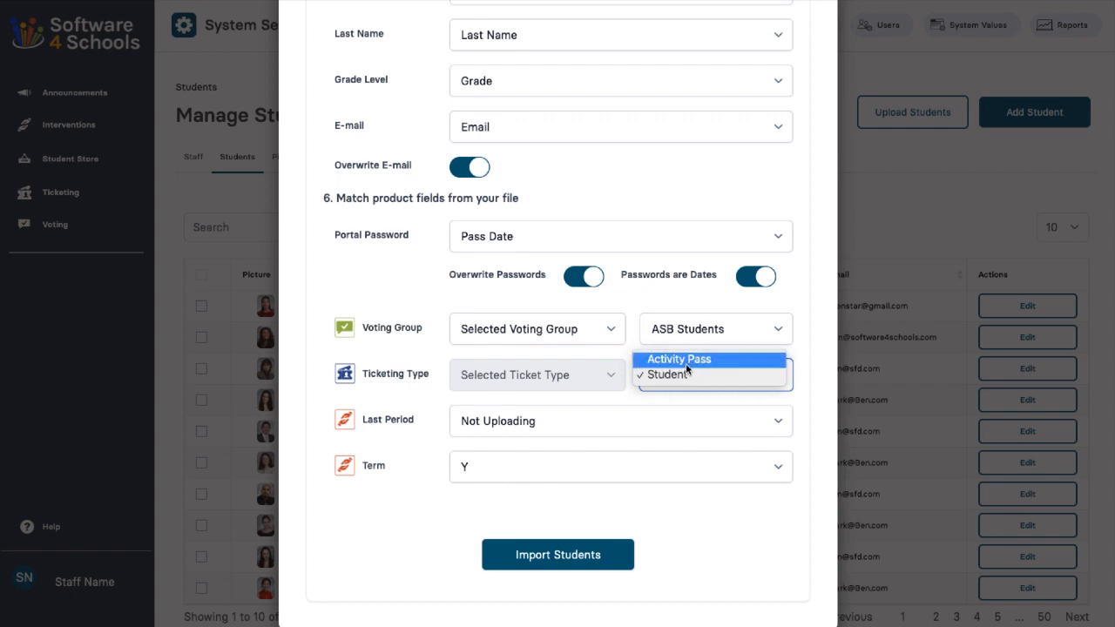
click(685, 360)
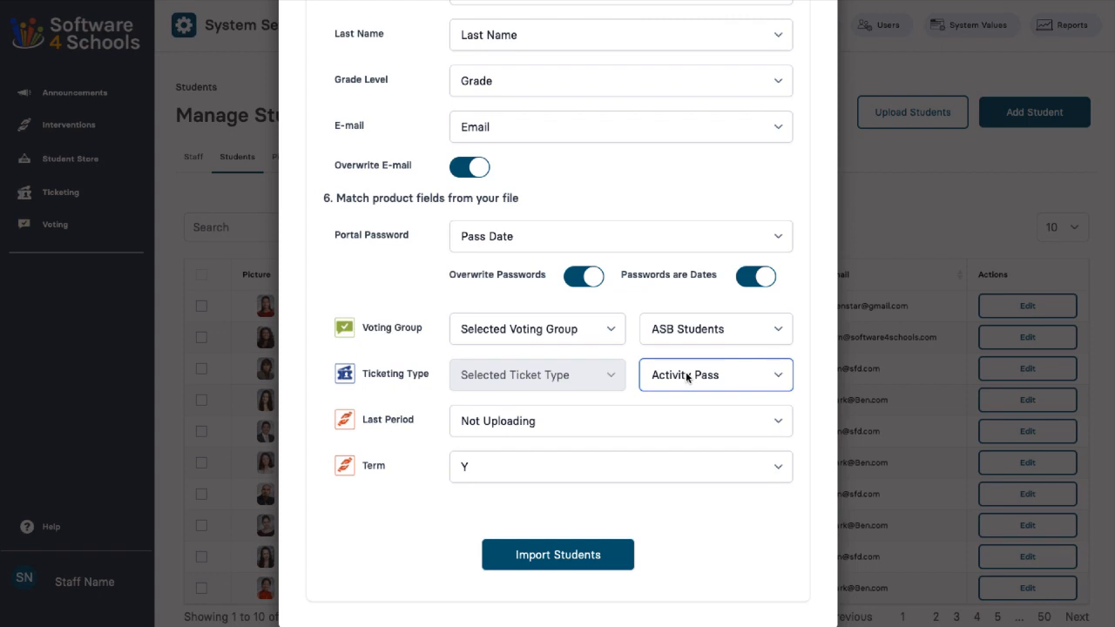
click(686, 376)
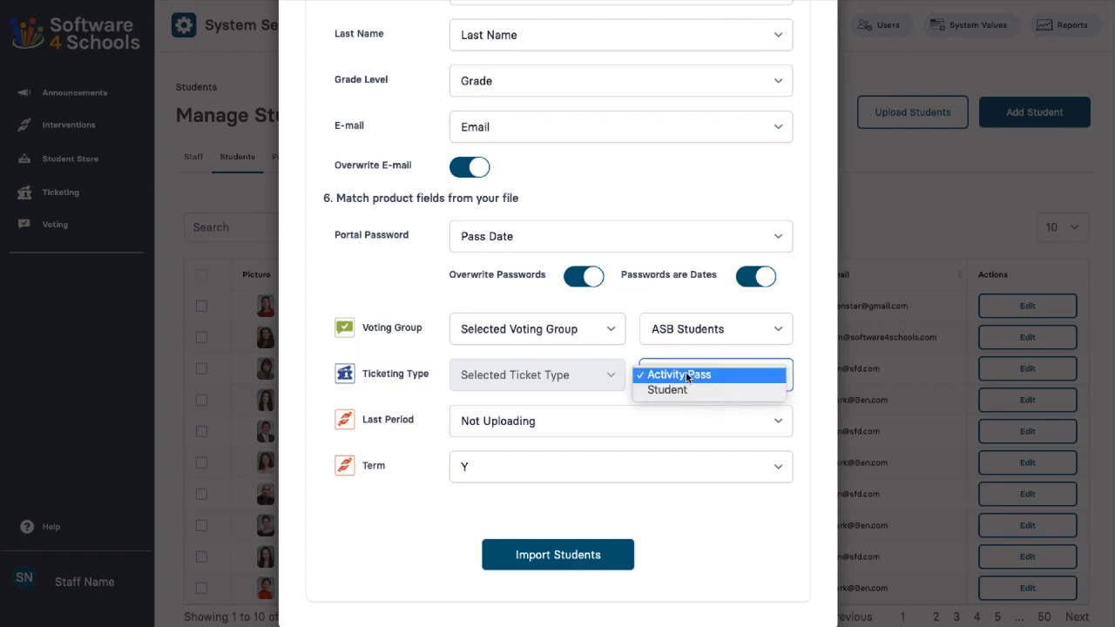
click(634, 382)
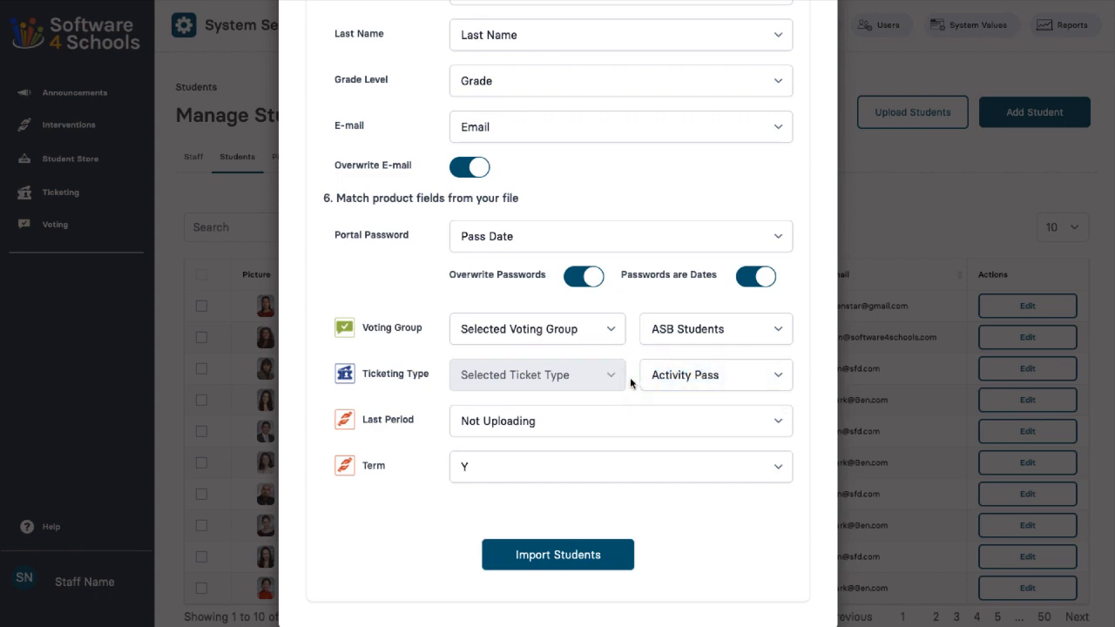
click(528, 424)
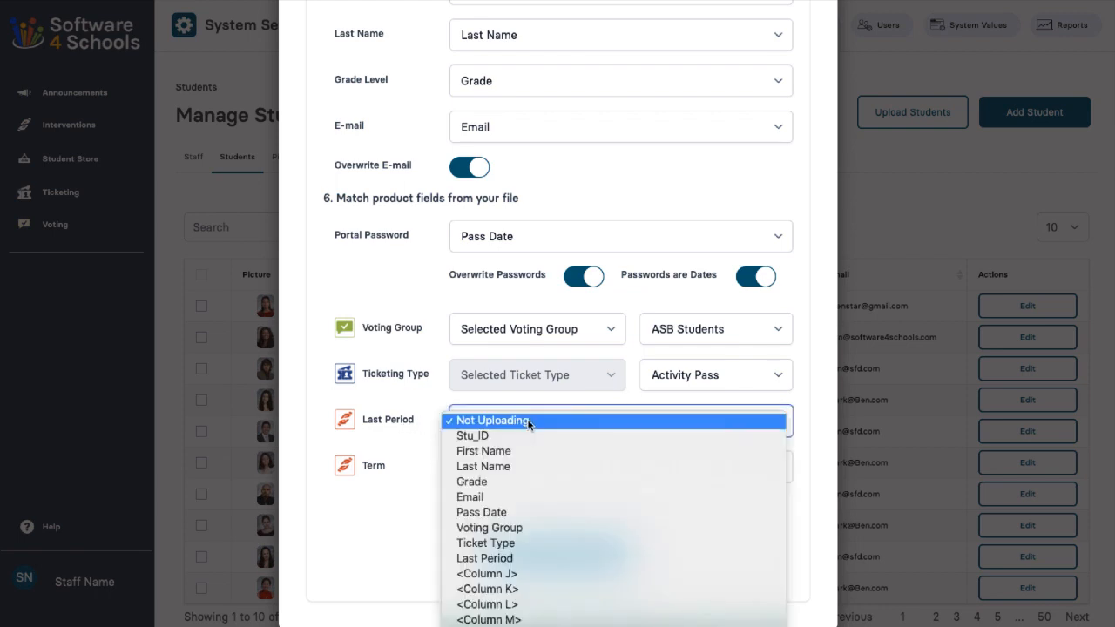
click(520, 558)
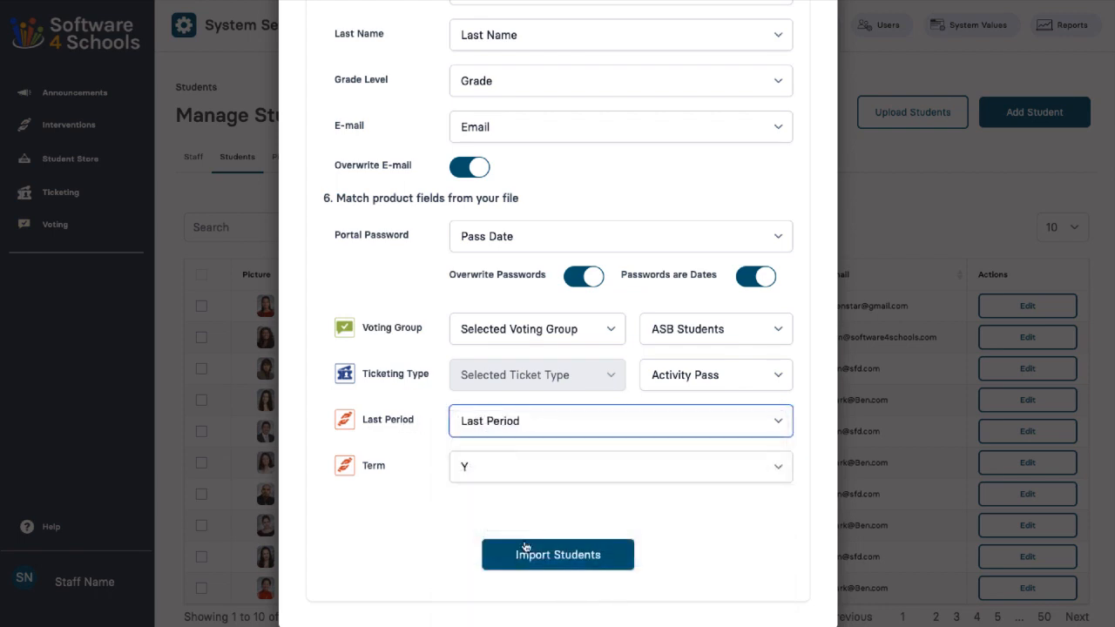
Set Term to 1 and import the students from the file
click(534, 469)
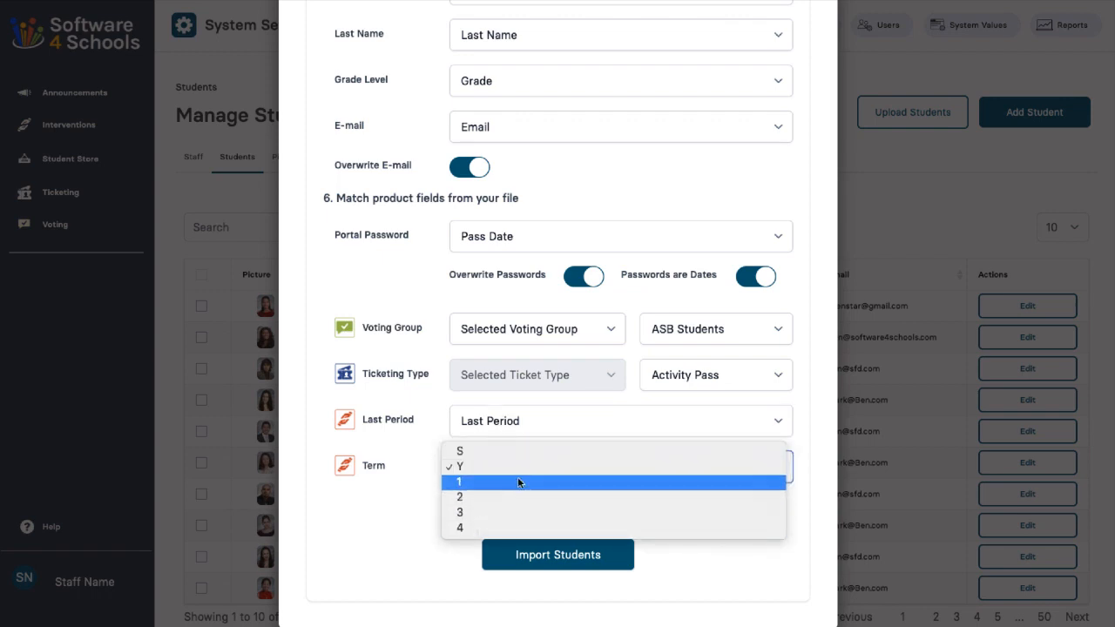
click(518, 482)
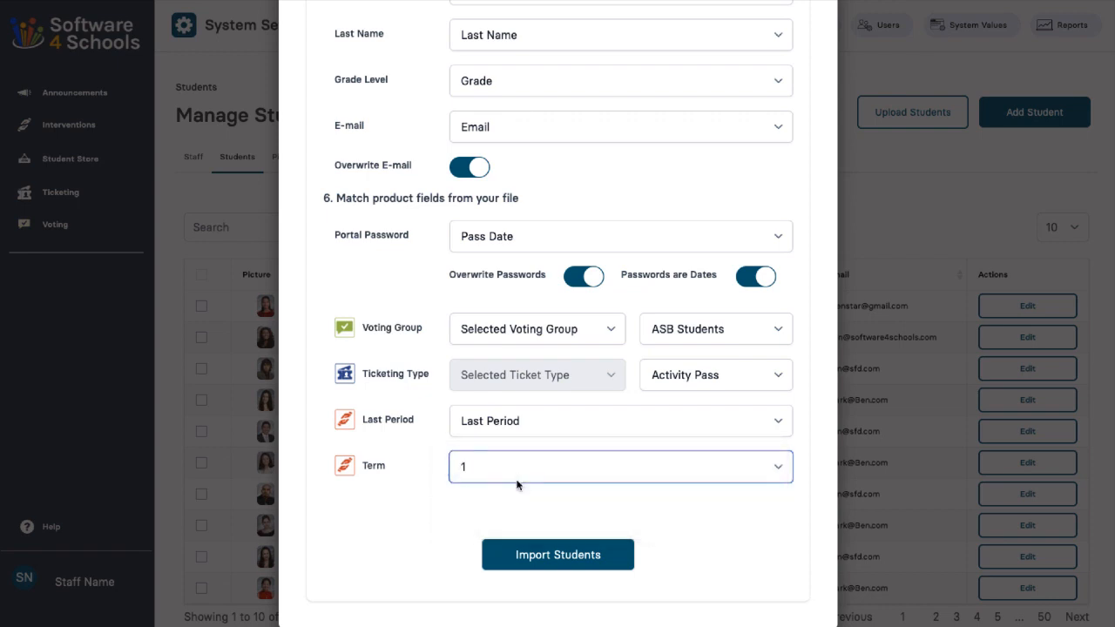
click(531, 555)
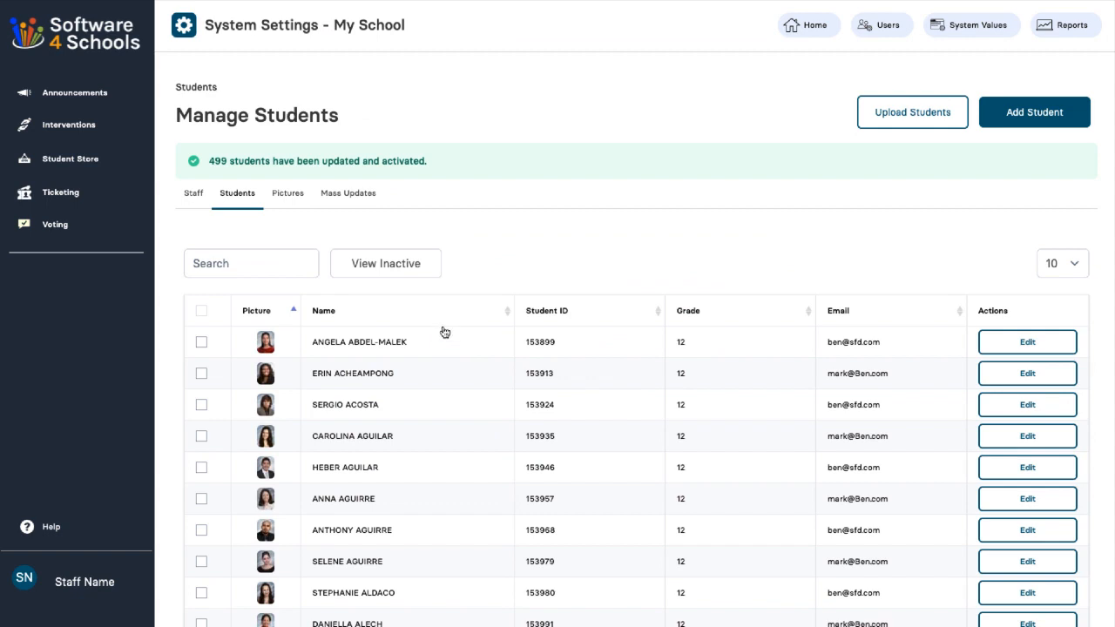
View the list of inactive students, and return to the active students
click(392, 264)
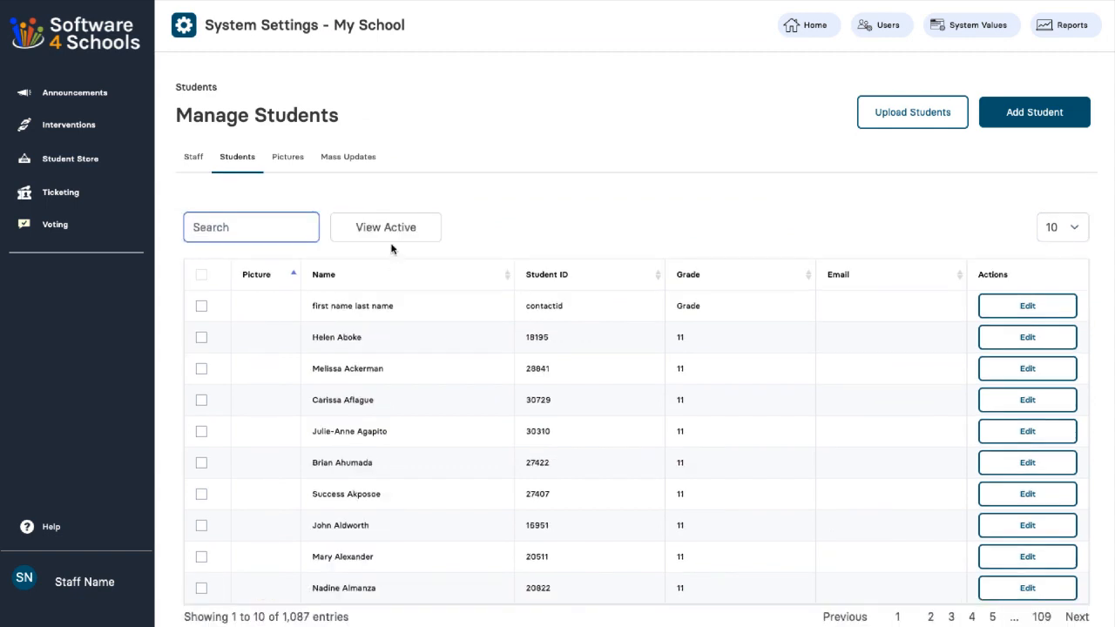
click(384, 234)
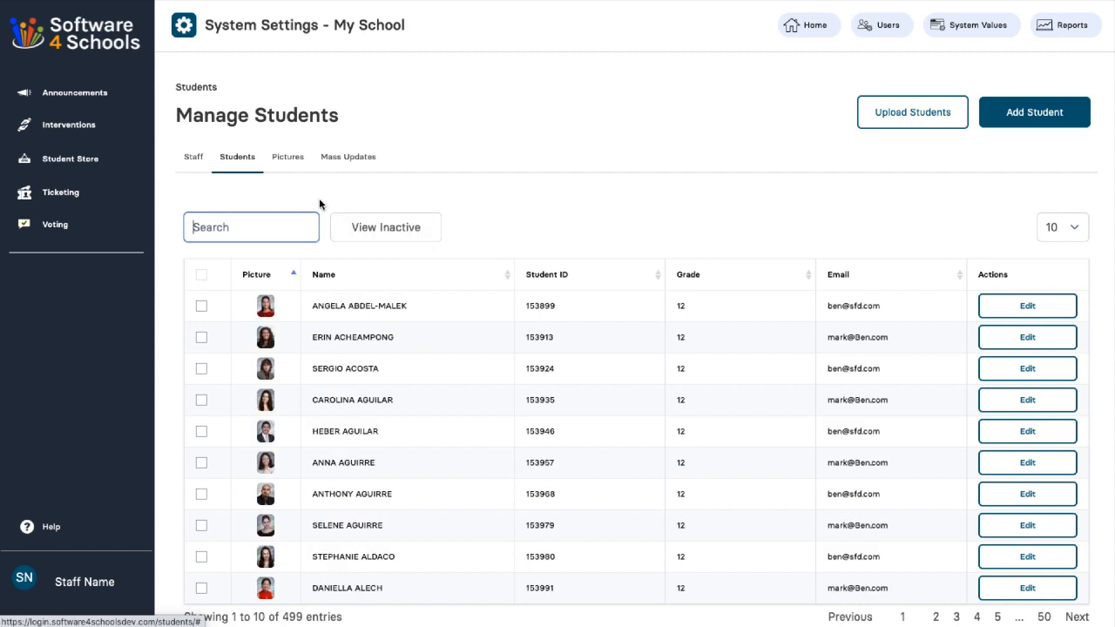
Add the first 60 JPG files of the Test Data Pictures folder as student pictures and upload them all
click(286, 166)
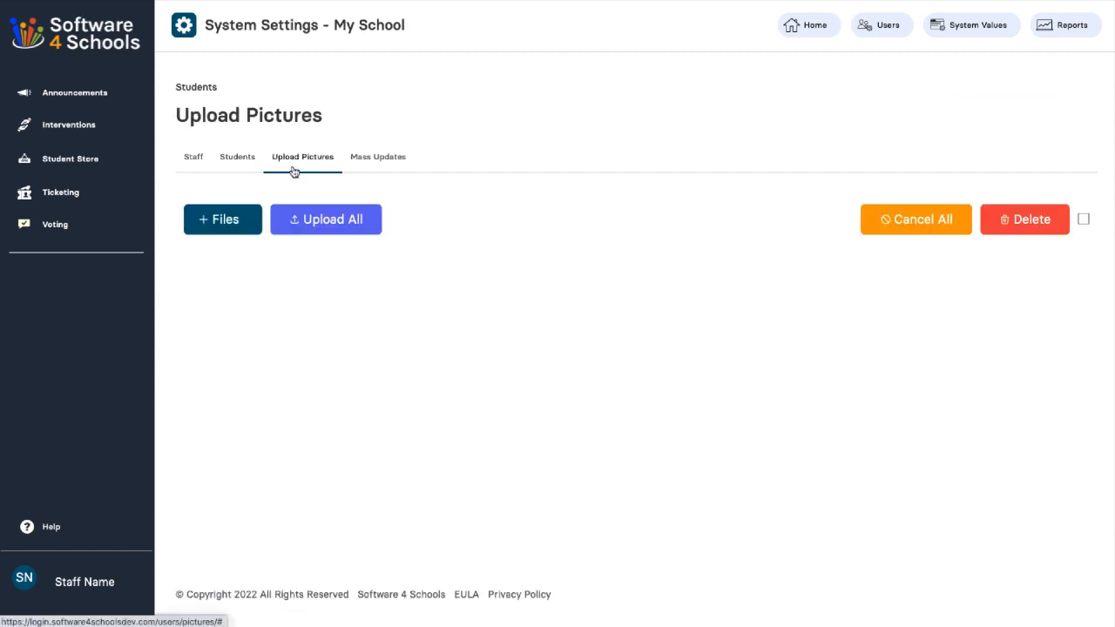
click(229, 223)
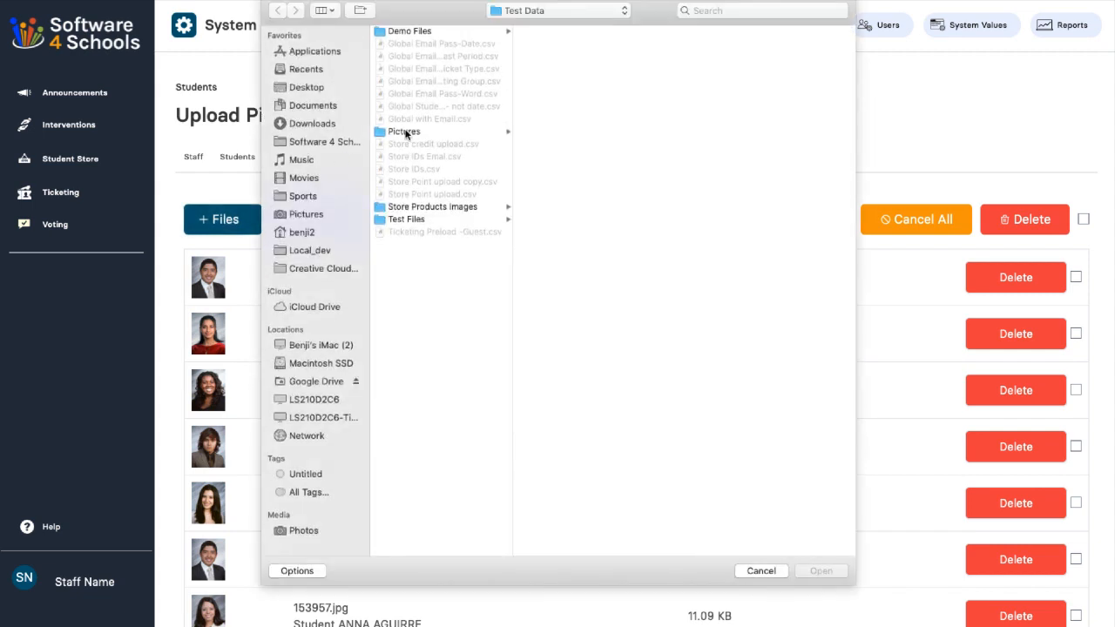
click(406, 133)
click(541, 33)
scroll(543, 470, down, 5)
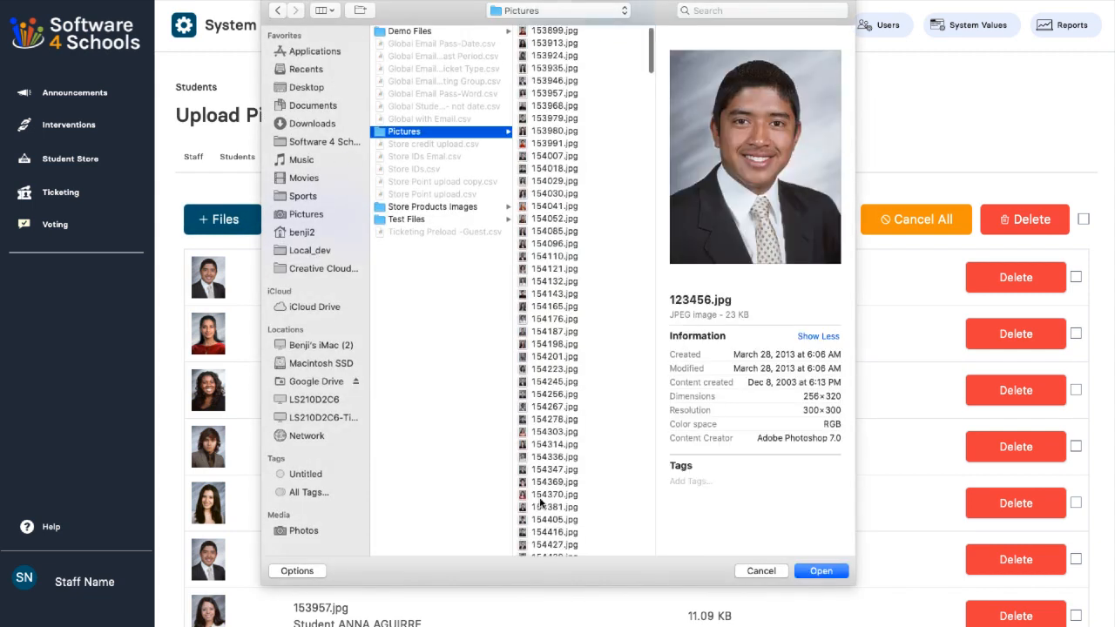
scroll(540, 503, down, 1)
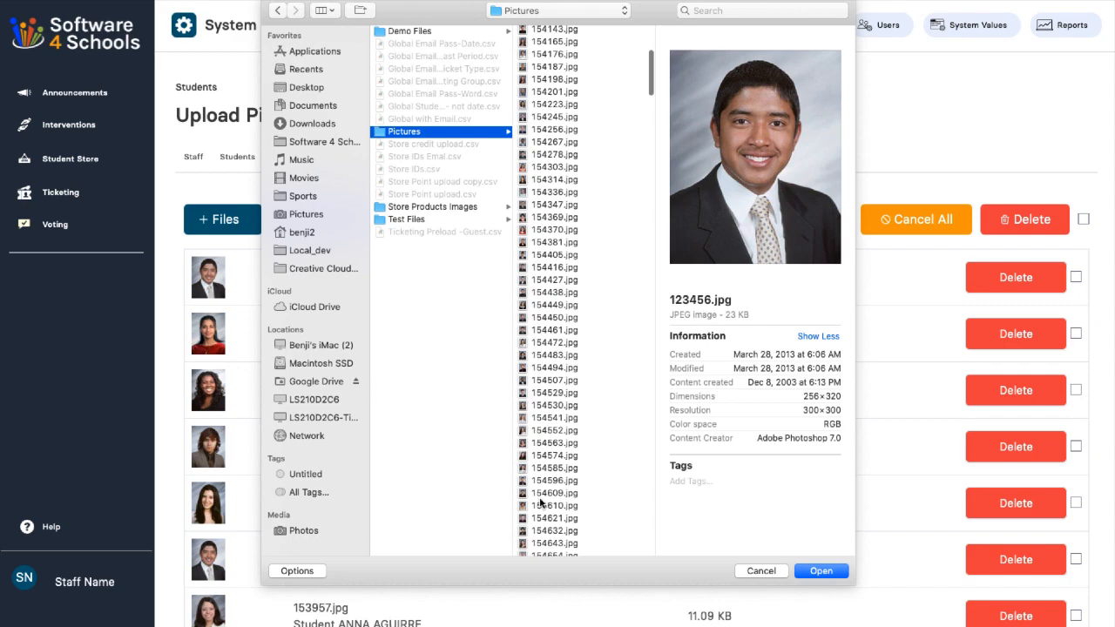
shift+click(540, 497)
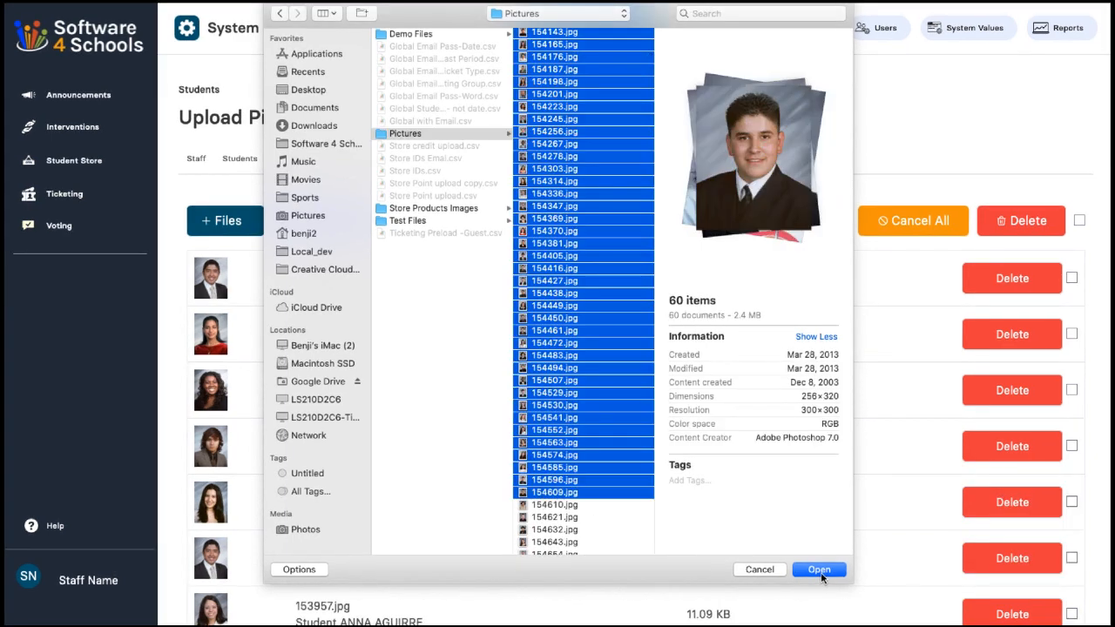
click(819, 570)
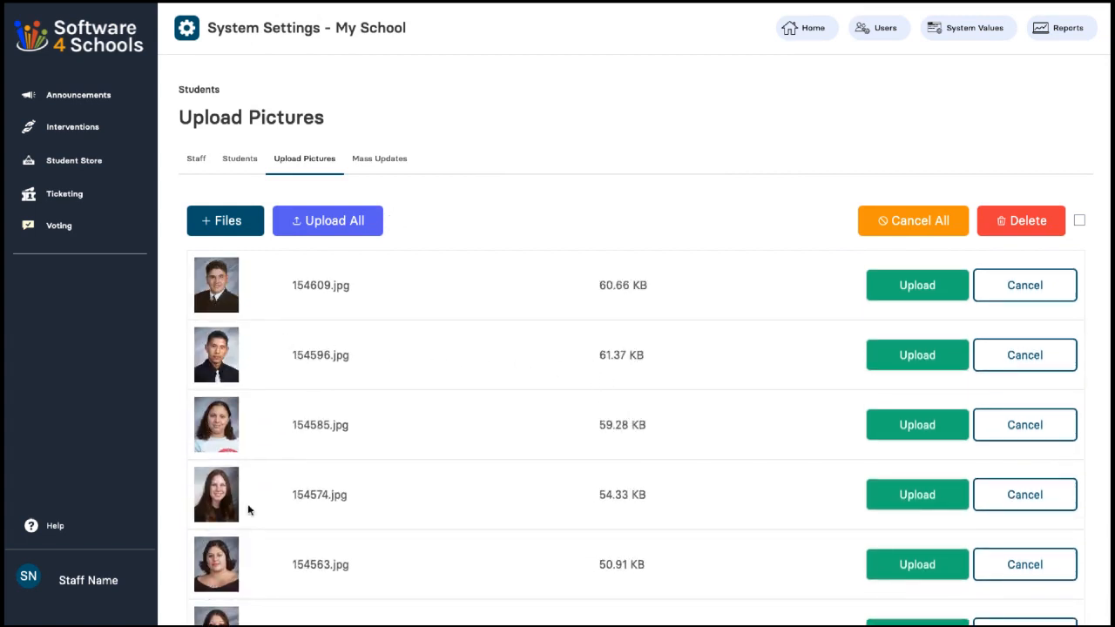
click(331, 226)
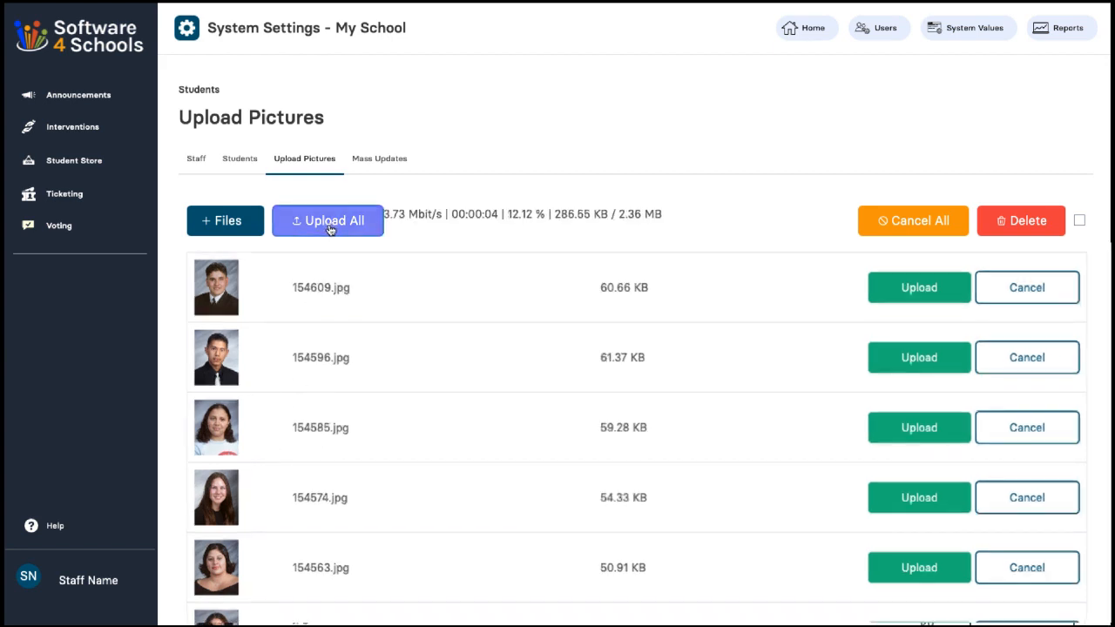